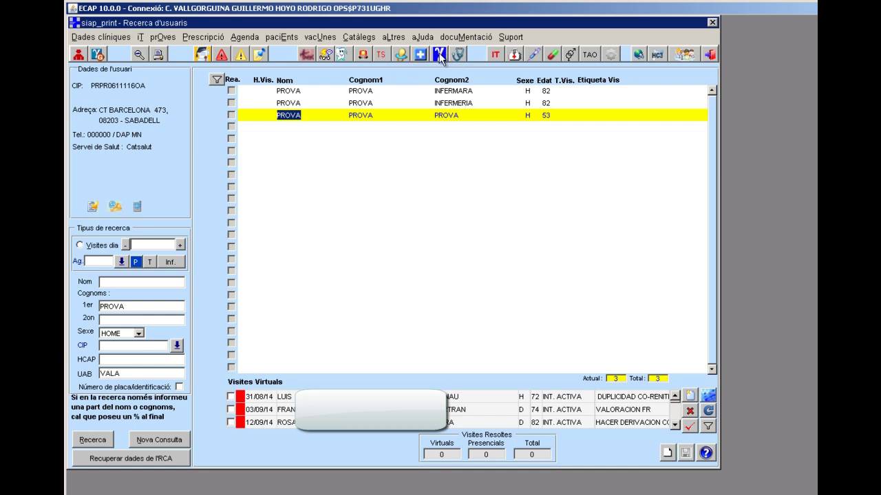
# - View the selected patient's Intel·ligència Activa tracking sheet and health-problem follow-up, returning to the patient search
pyautogui.click(441, 58)
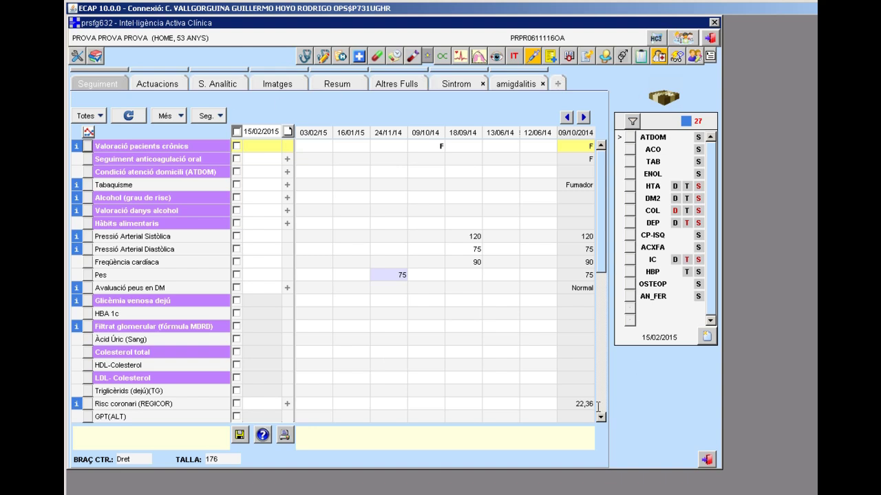
pyautogui.click(304, 58)
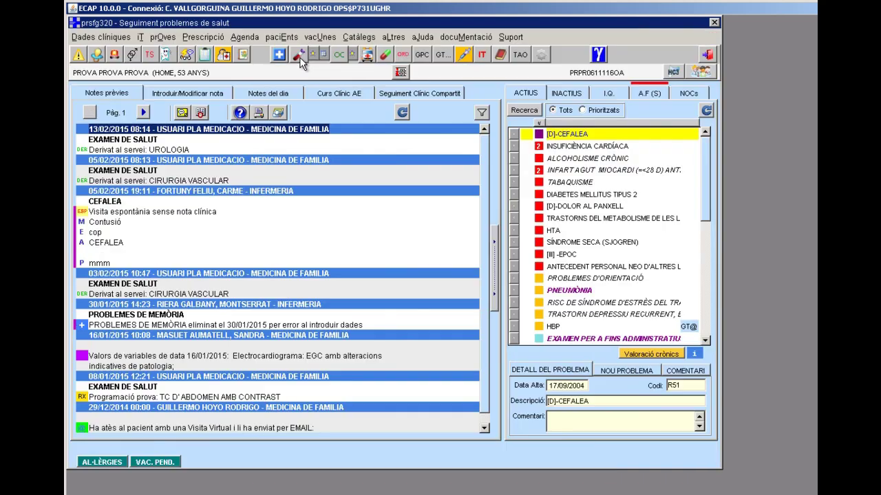
pyautogui.click(712, 56)
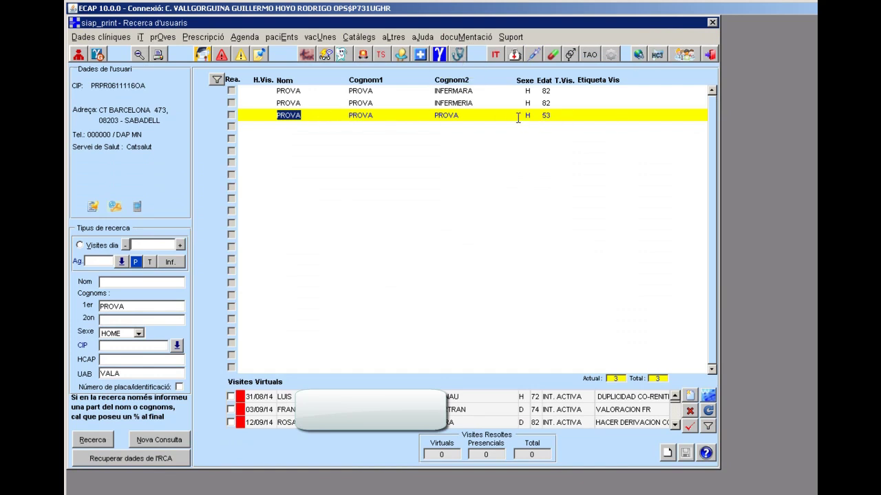
# - Open the health-problem follow-up of the 53-year-old test patient from the search results
pyautogui.click(372, 102)
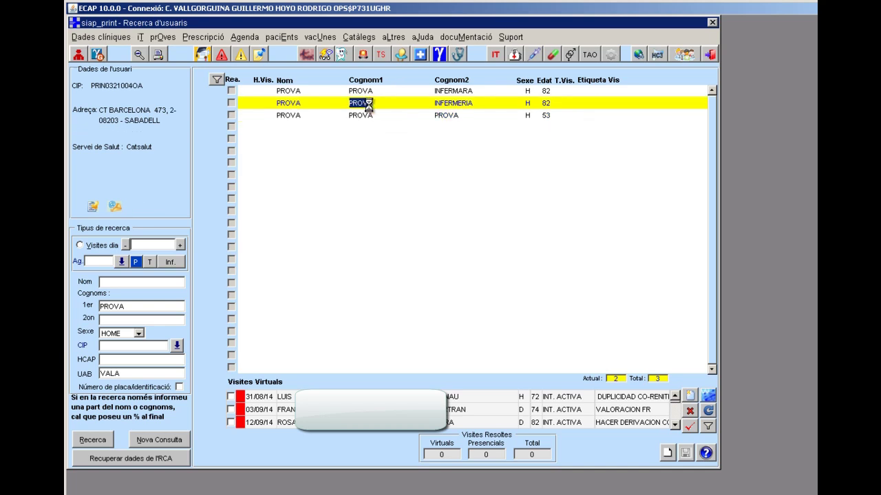
pyautogui.click(353, 117)
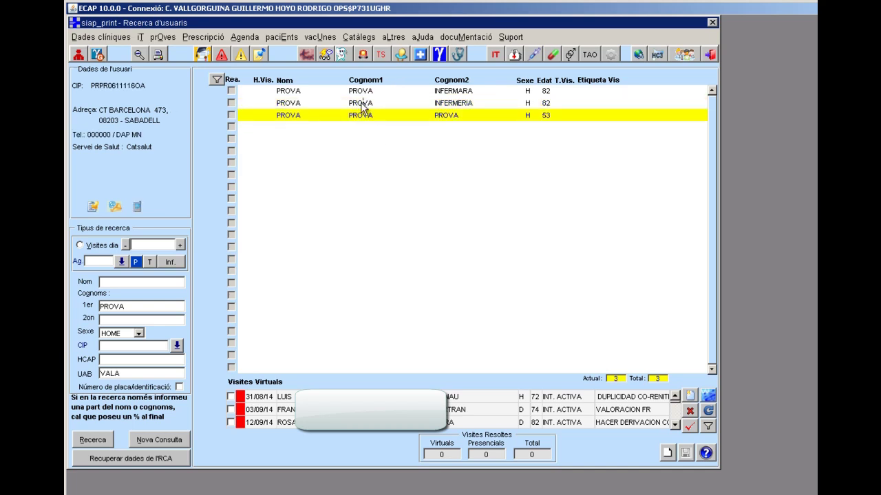
pyautogui.click(361, 104)
pyautogui.doubleClick(356, 116)
pyautogui.doubleClick(362, 114)
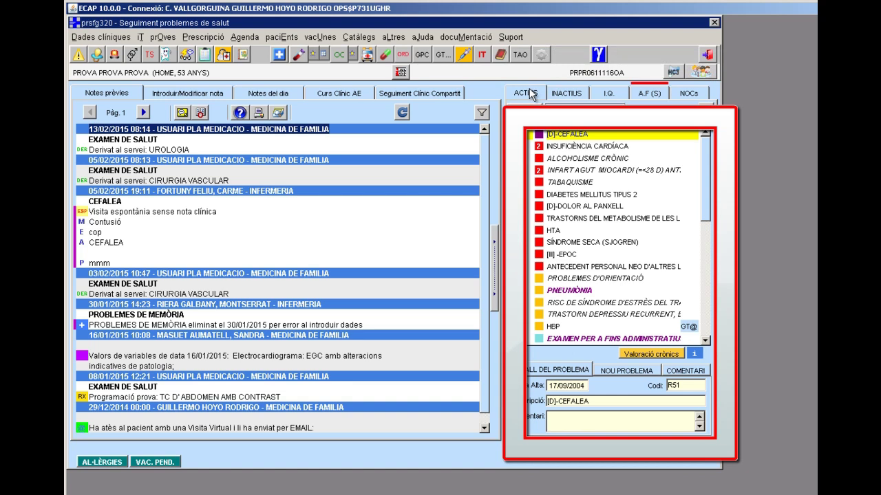
# - Review the patient's inactive problems and consult the I.Q. records, closing the web page opened for them
pyautogui.click(568, 93)
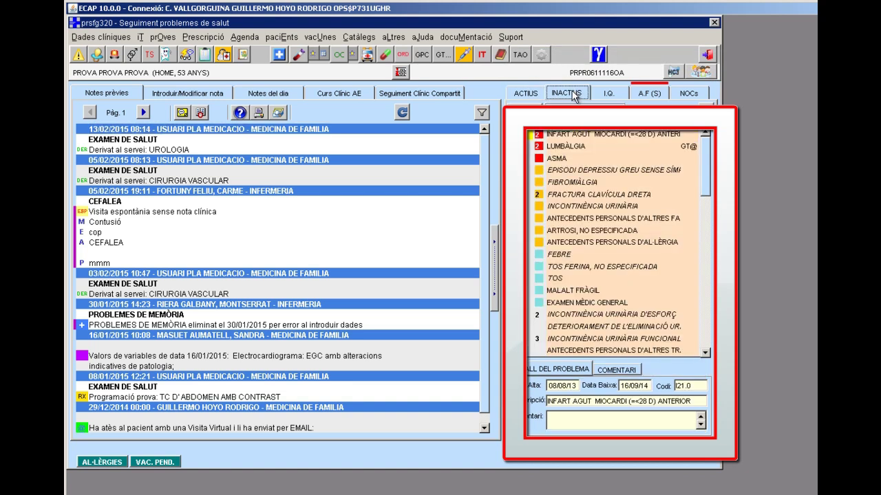
pyautogui.click(610, 95)
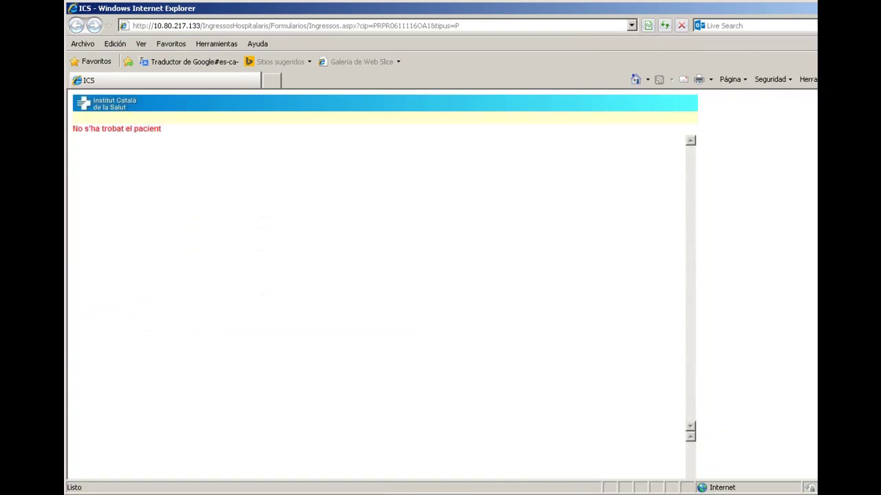
pyautogui.hotkey('alt', 'F4')
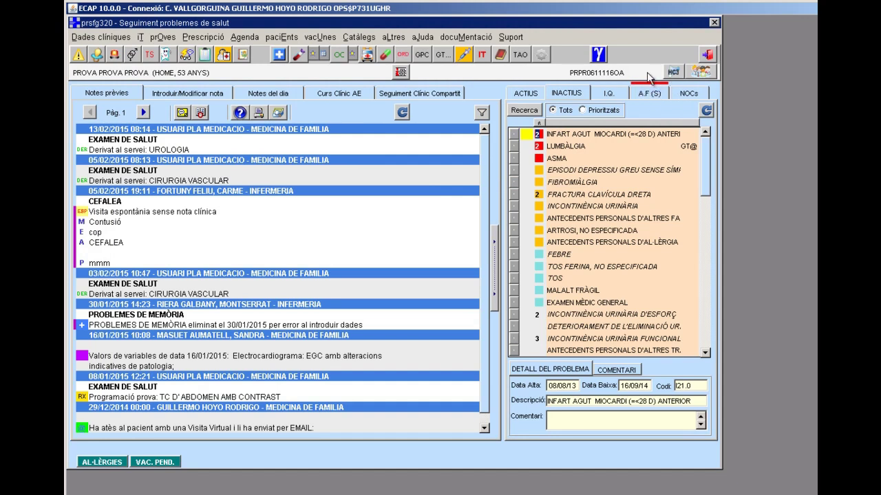
# - Consult the patient's family history (A.F.), close it and accept the reload notice
pyautogui.click(661, 91)
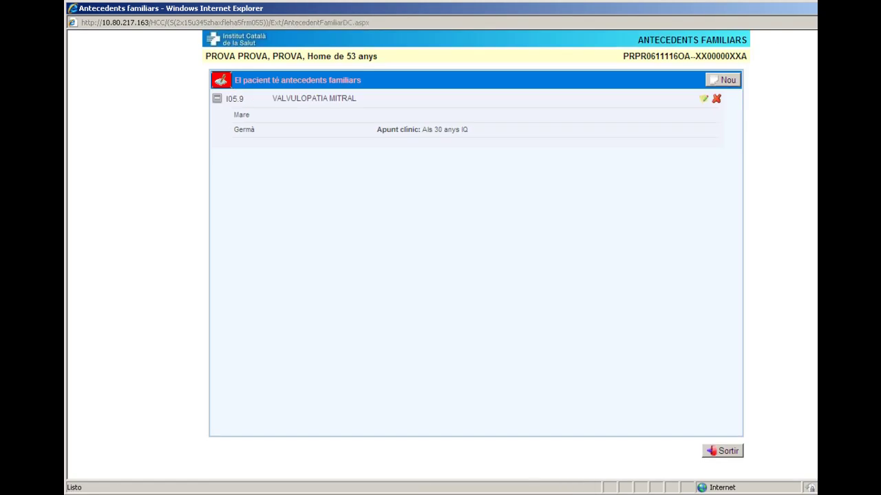
pyautogui.click(809, 8)
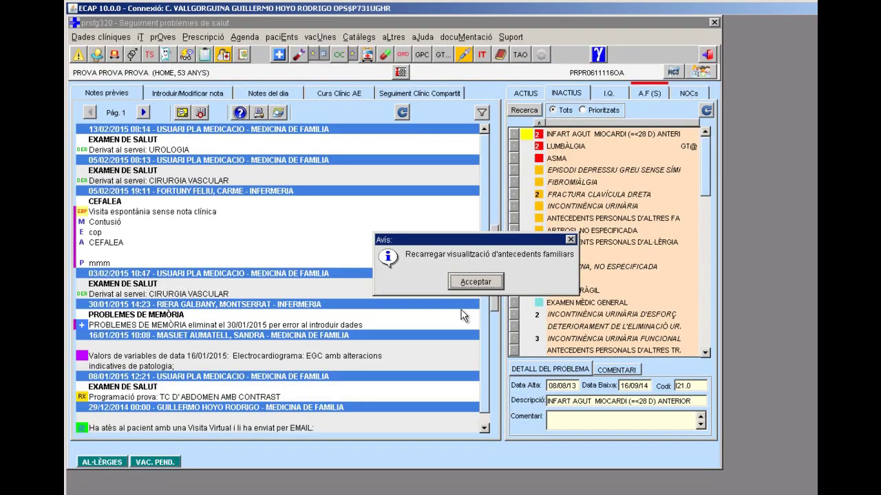
pyautogui.click(474, 282)
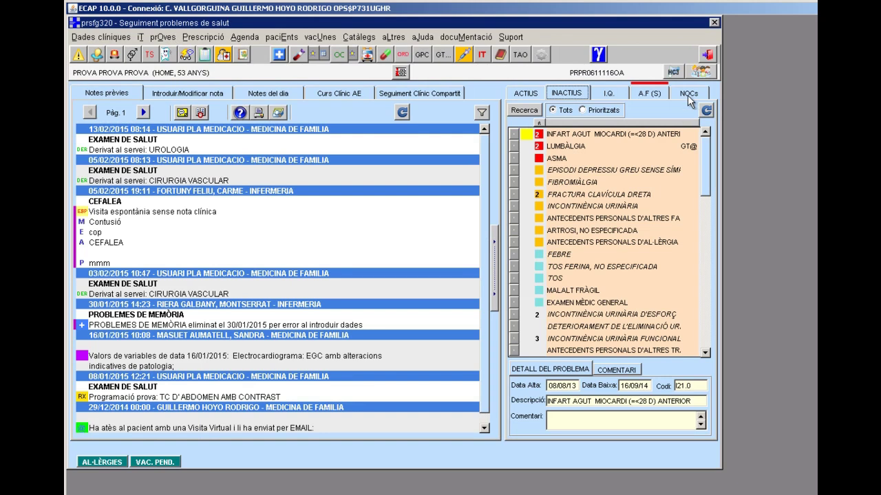
# - View the patient's NOCs list and return to the active problems
pyautogui.click(687, 95)
pyautogui.click(689, 94)
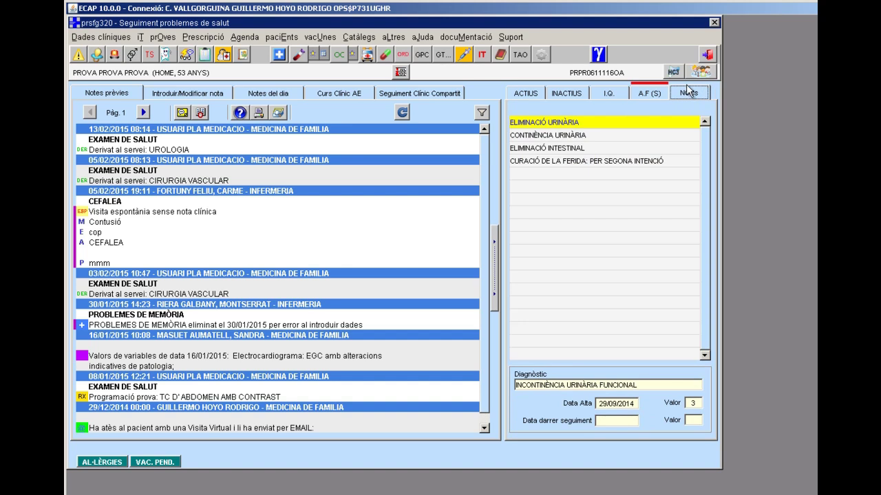
pyautogui.click(534, 96)
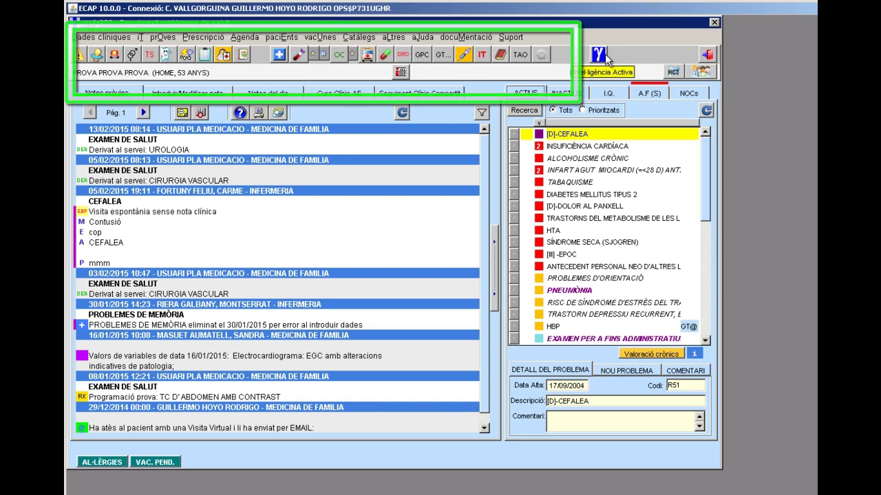
pyautogui.click(80, 36)
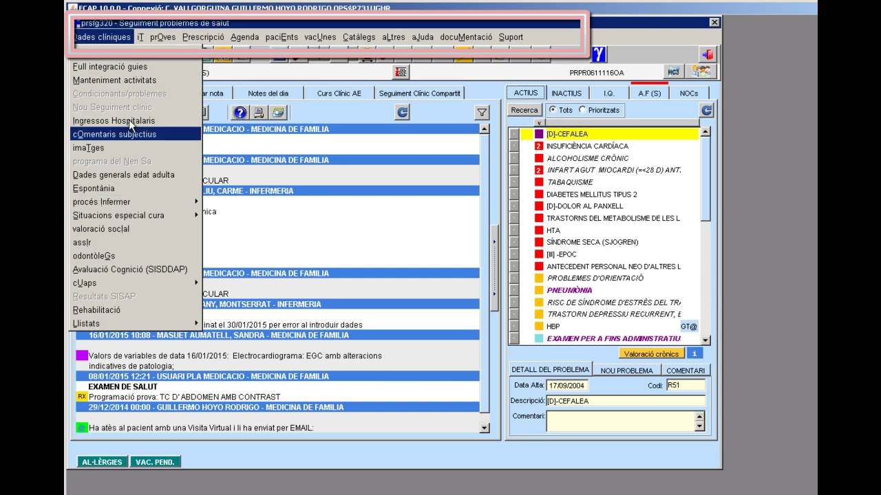
pyautogui.moveTo(165, 37)
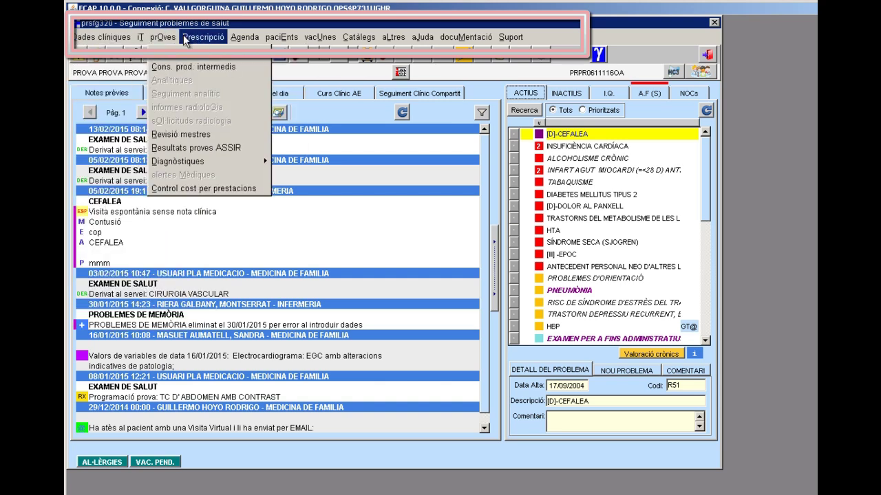
pyautogui.moveTo(239, 40)
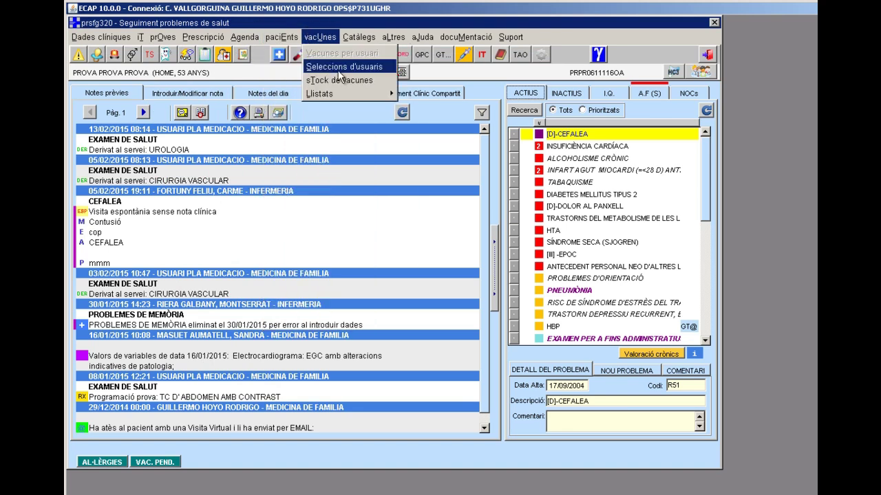
pyautogui.moveTo(426, 38)
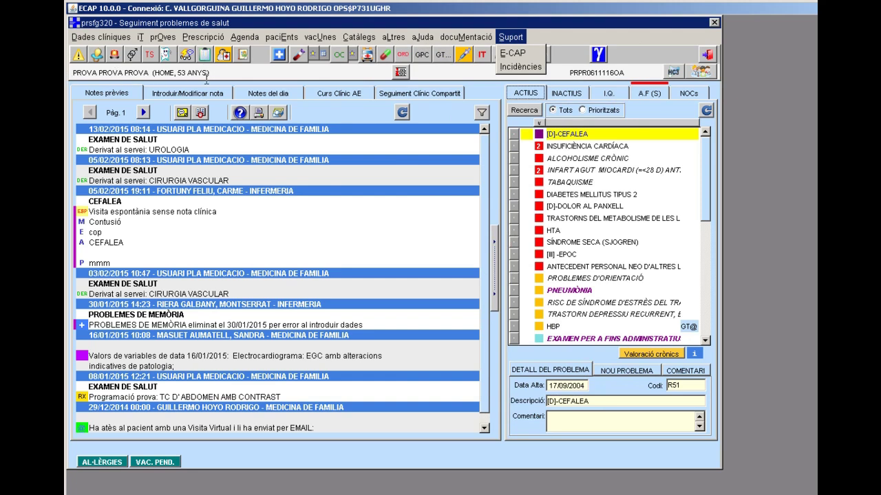
pyautogui.click(235, 73)
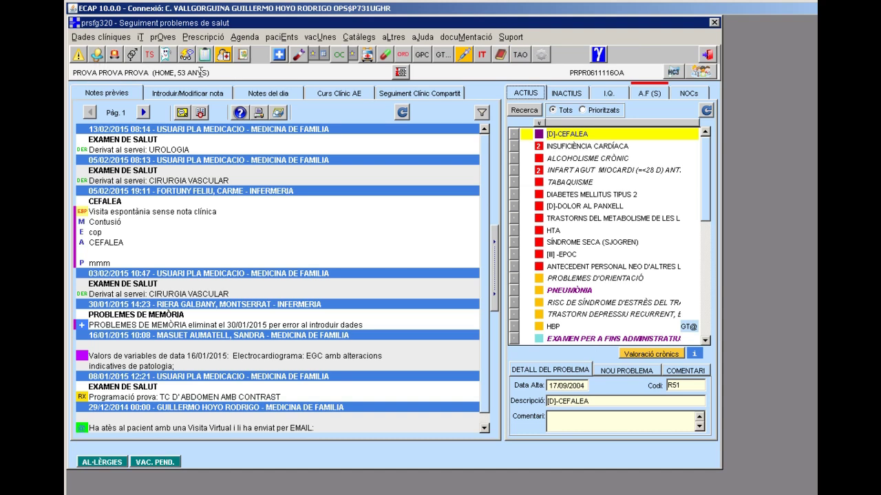
# - Consult the patient's personal data and its occupation form, leaving both without saving anything
pyautogui.tripleClick(143, 69)
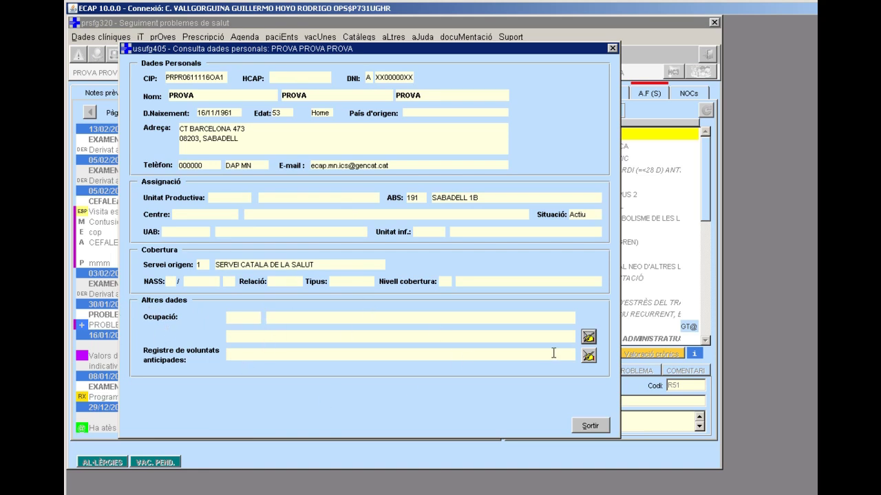
pyautogui.click(588, 337)
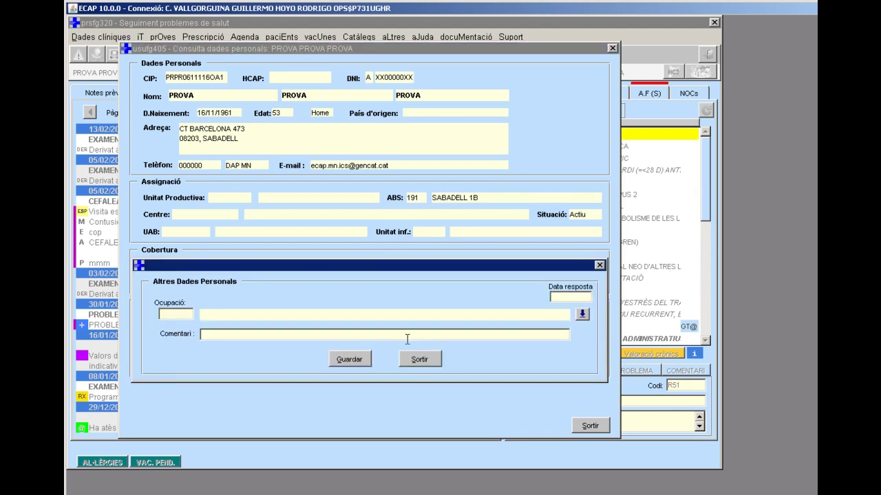
pyautogui.click(421, 361)
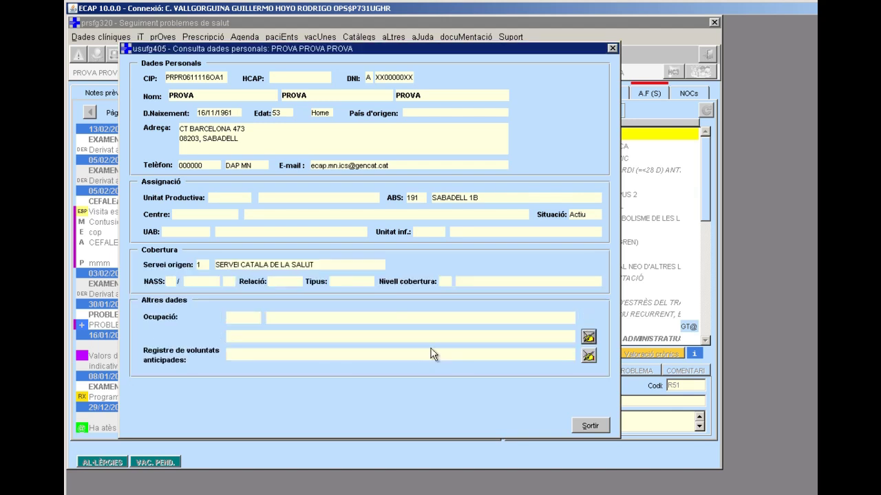
pyautogui.click(592, 426)
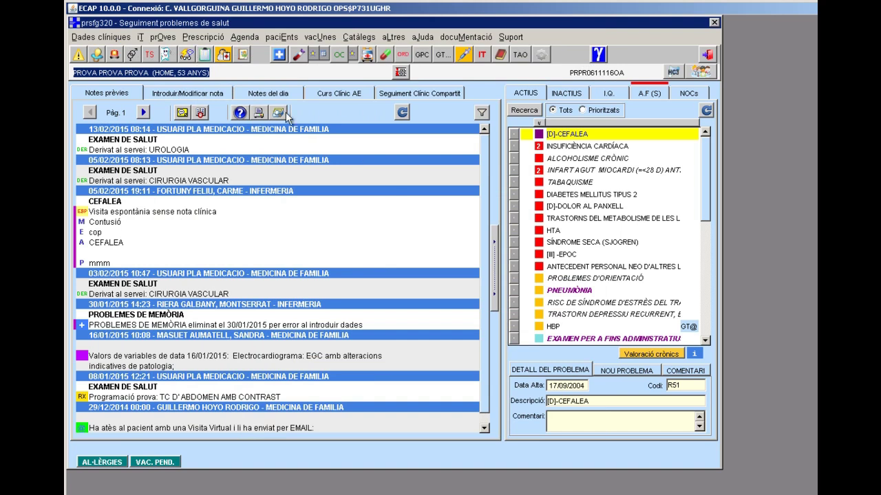
# - Consult the patient's visit history chronogram (Històric visites) and exit it
pyautogui.click(401, 72)
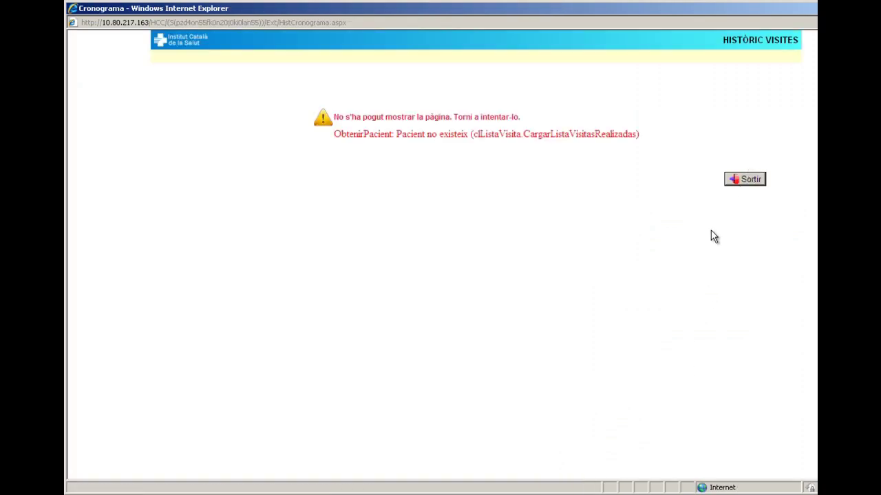
pyautogui.click(743, 182)
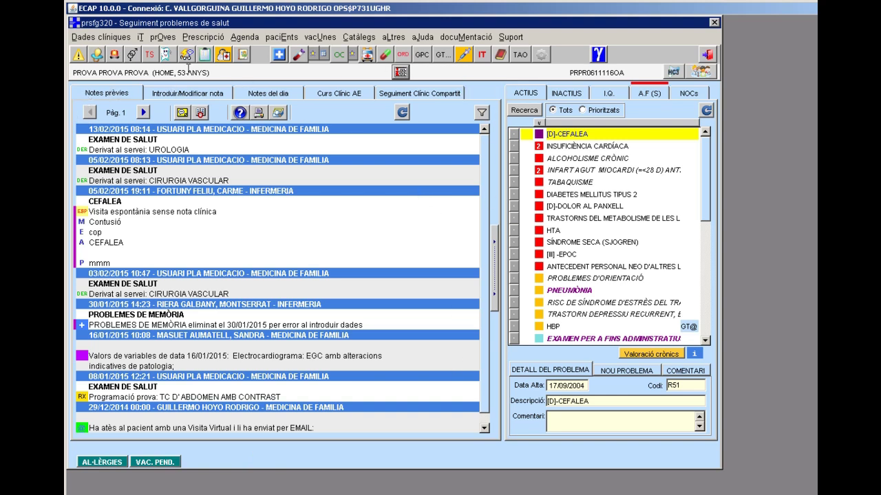
# - Write the note "prueba ecap" in the first note block and link it to TABAQUISME and DIABETES MELLITUS TIPUS 2
pyautogui.click(196, 93)
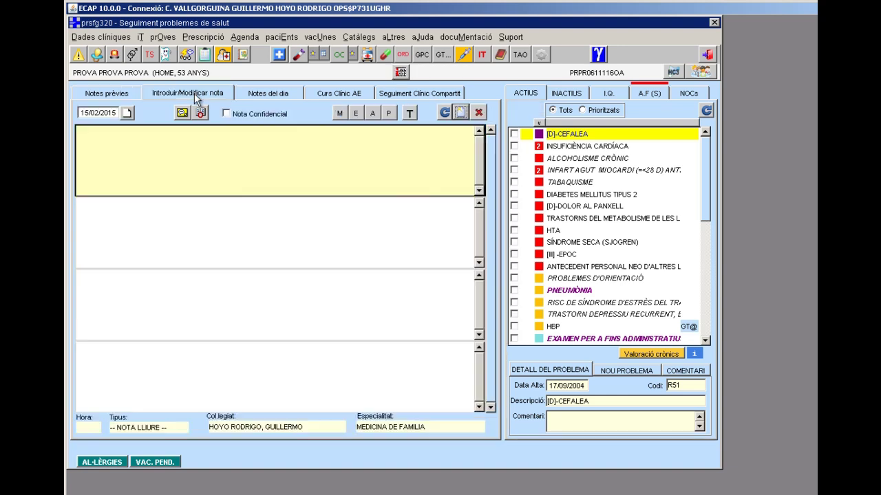
pyautogui.click(115, 143)
pyautogui.write('prueba ecap')
pyautogui.click(514, 182)
pyautogui.click(514, 194)
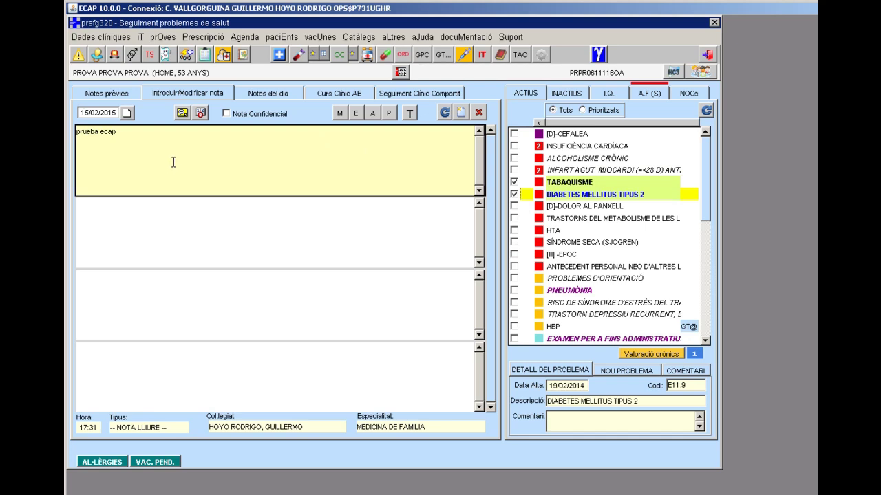
pyautogui.click(163, 138)
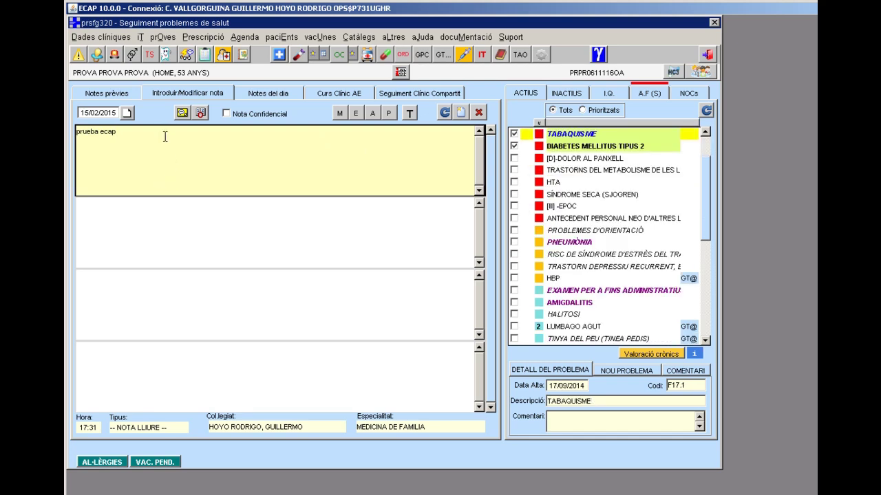
# - Write "seguimos con la prueba" in the second note block and link it to PNEUMÒNIA
pyautogui.click(132, 206)
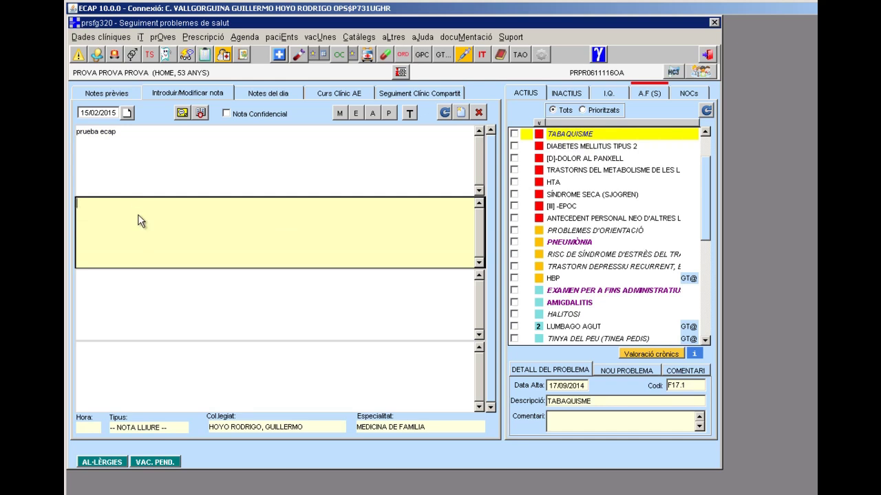
pyautogui.write('seguimos con la prueba')
pyautogui.click(514, 242)
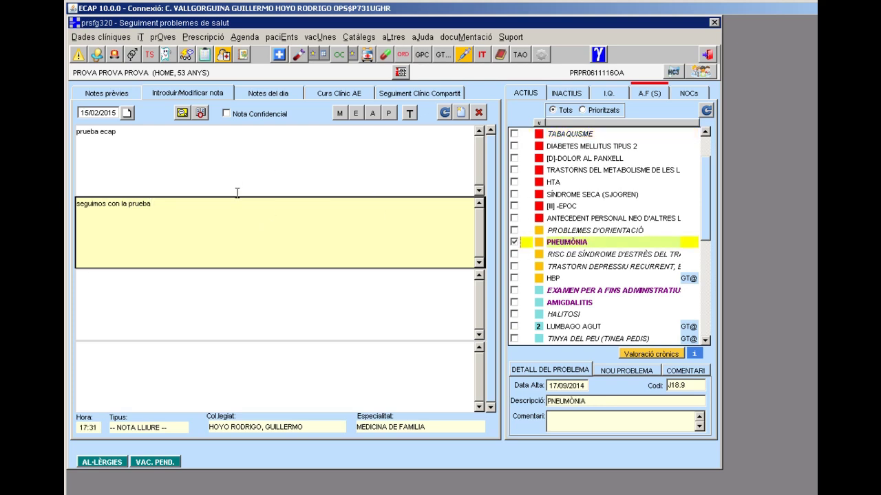
# - Fill the third note with the M entry "dolor lumbar" and the E entry "no dolor a la palpacio"
pyautogui.click(136, 281)
pyautogui.click(339, 114)
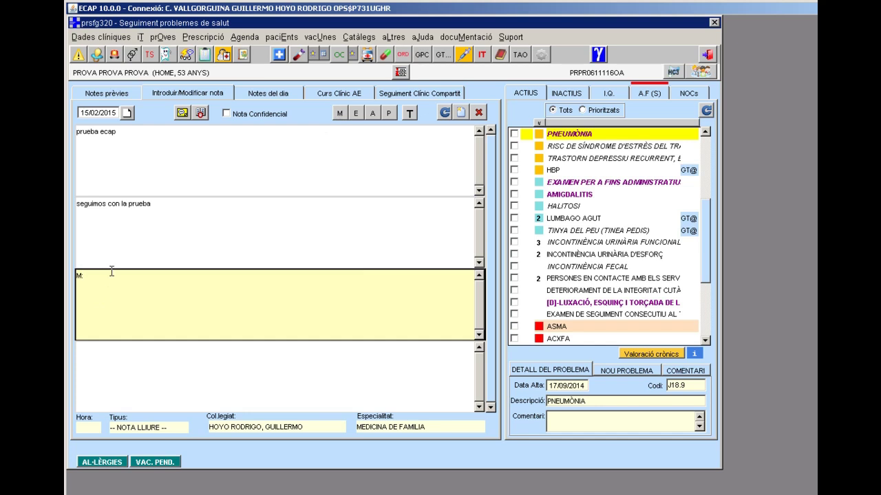
pyautogui.write('dolor lumbar')
pyautogui.click(357, 113)
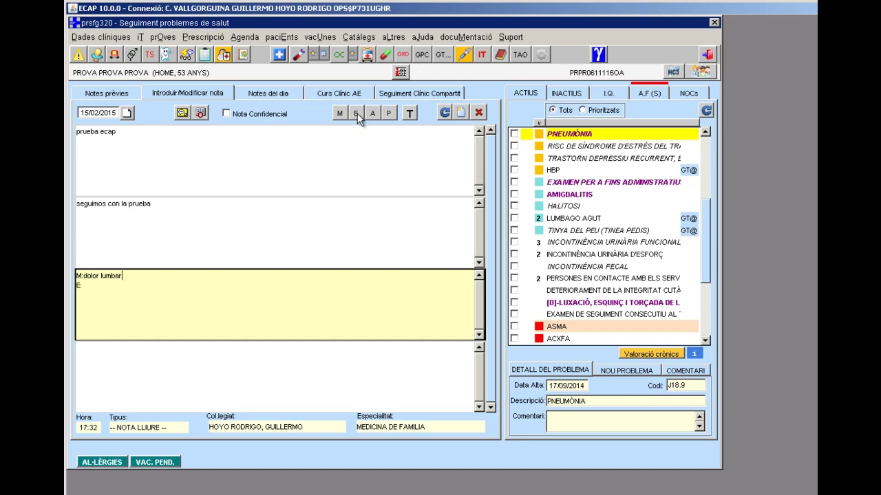
pyautogui.click(95, 286)
pyautogui.write('no dolor a la palpacio')
# - Complete the third note with the A entry "<xsddsdd" and the P entry "dads"
pyautogui.click(375, 113)
pyautogui.write('<xsdd')
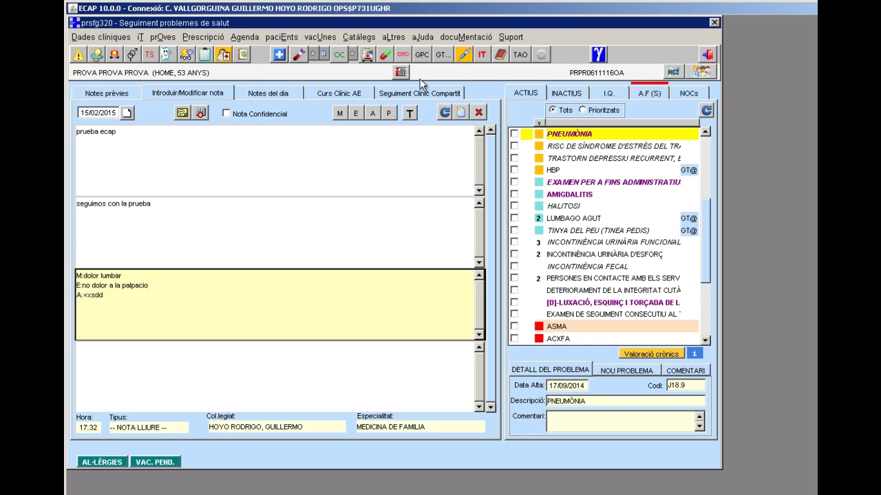
pyautogui.click(390, 112)
pyautogui.write('sdd P:dads')
# - Fill the fourth note with the predefined texts "PROPOSTA DE DERIVACIÓ A:" and "Incapacitat Temporal (IT): Si o NO"
pyautogui.click(101, 359)
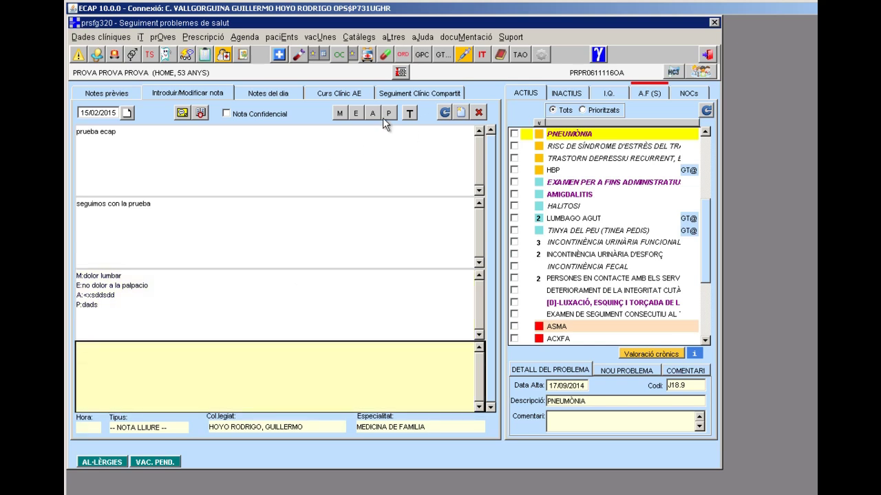
pyautogui.click(407, 115)
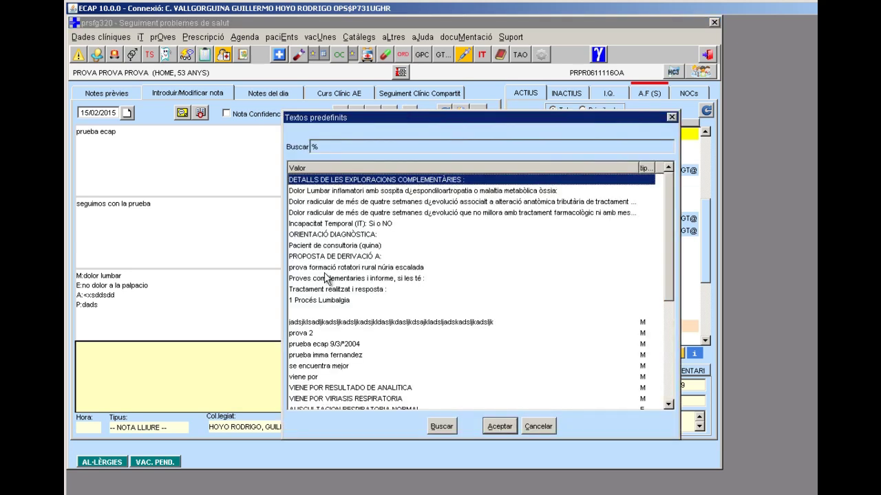
pyautogui.click(322, 257)
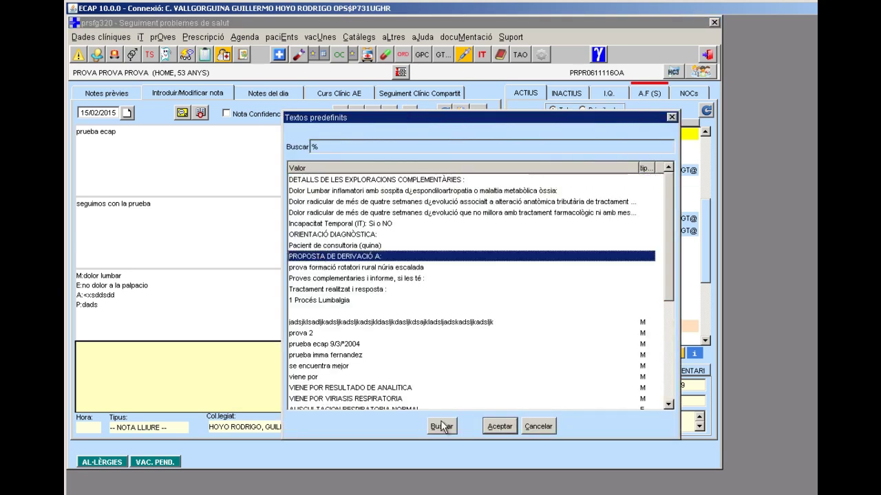
pyautogui.click(491, 426)
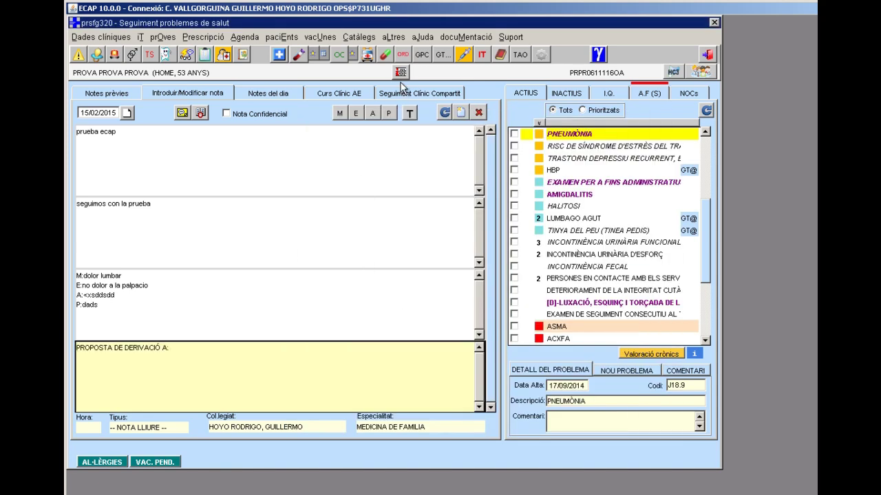
pyautogui.click(411, 113)
pyautogui.click(324, 214)
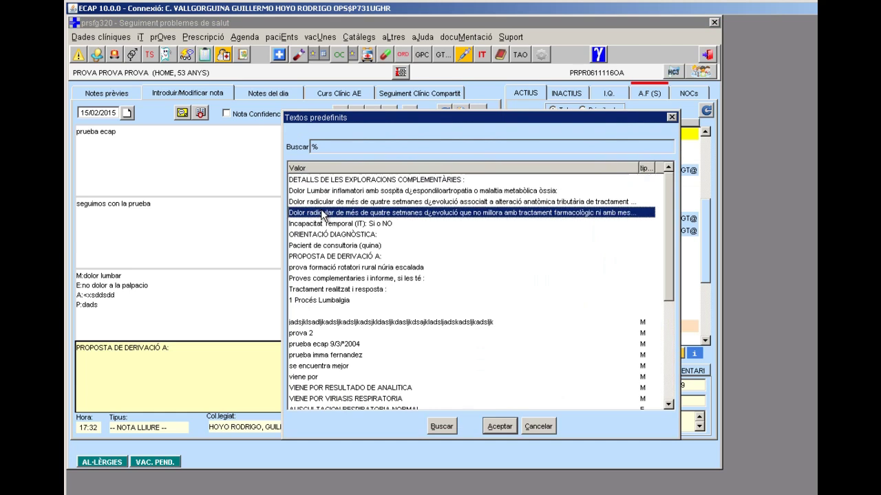
pyautogui.press('Down')
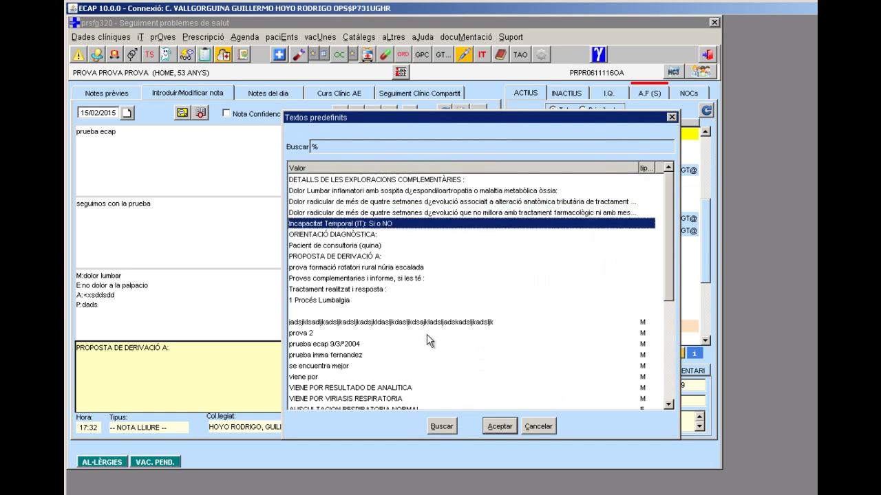
pyautogui.click(493, 427)
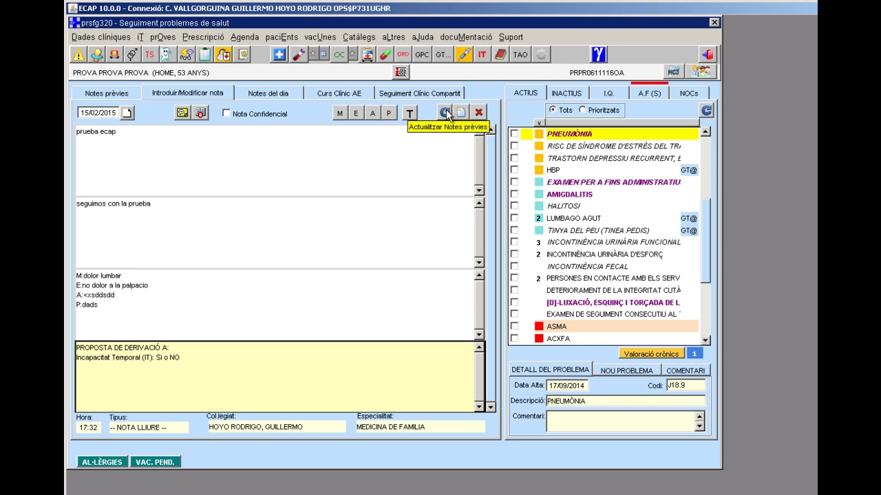
# - Refresh the notes, then link the third note to AMIGDALITIS and the fourth to PERSONES EN CONTACTE AMB ELS SERVEIS DE SALUT
pyautogui.click(445, 113)
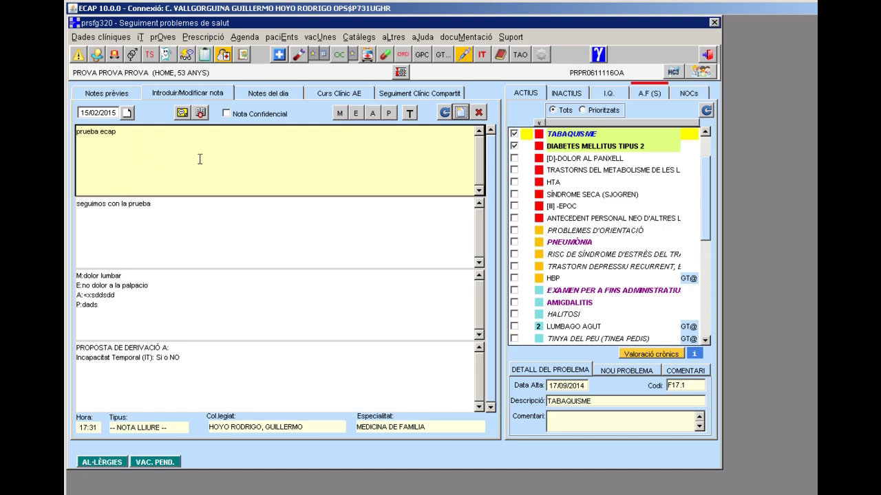
pyautogui.click(176, 214)
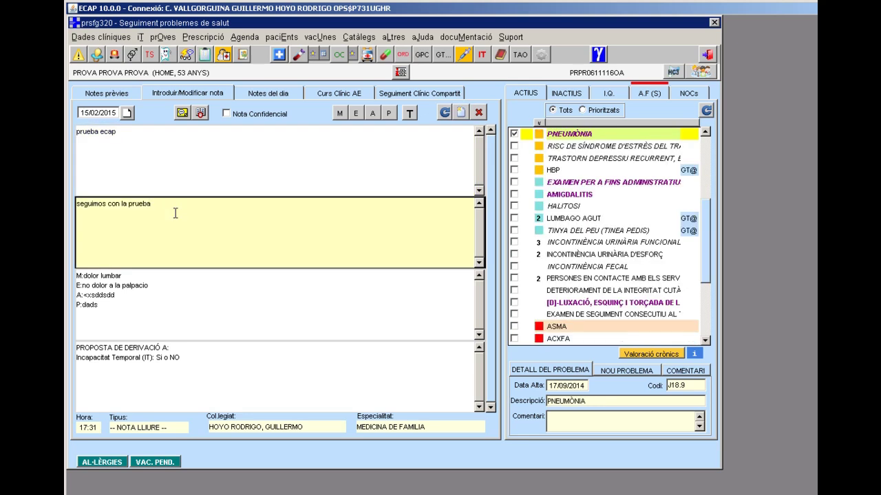
pyautogui.click(126, 326)
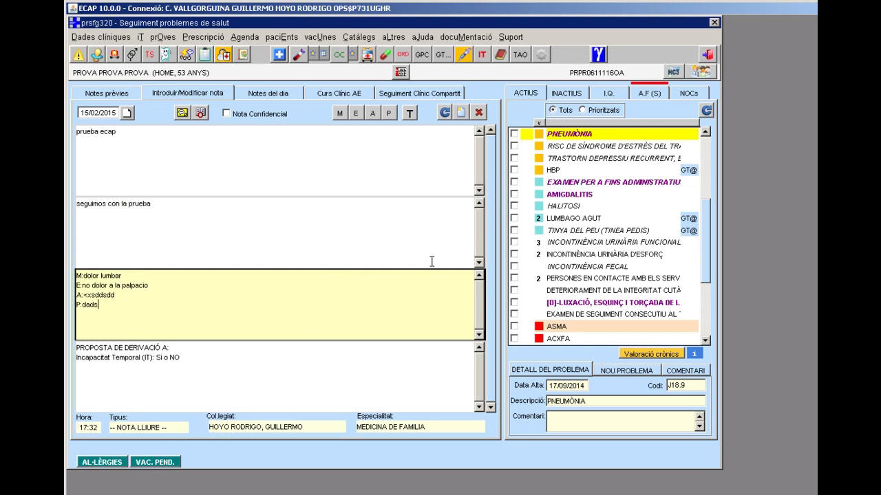
pyautogui.click(517, 194)
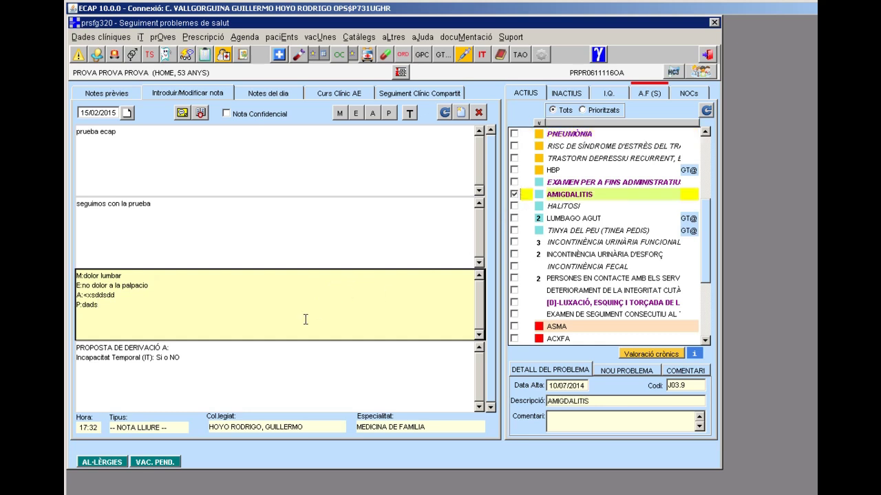
pyautogui.click(228, 350)
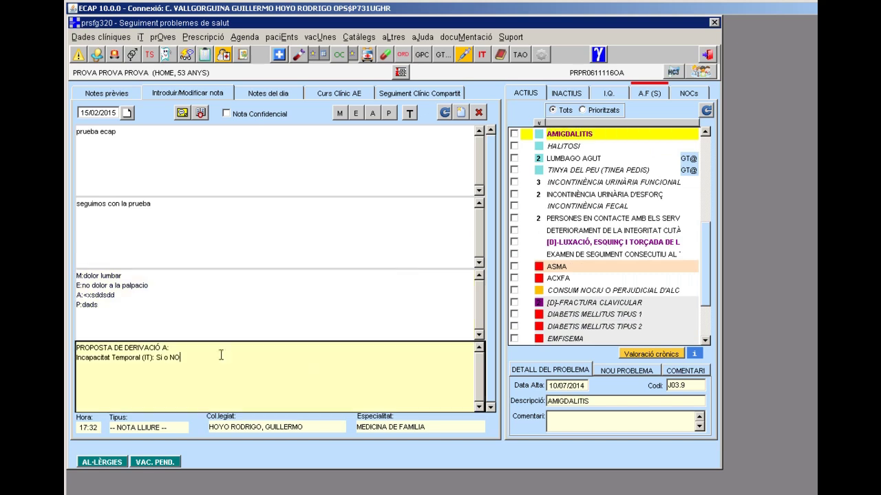
pyautogui.click(518, 219)
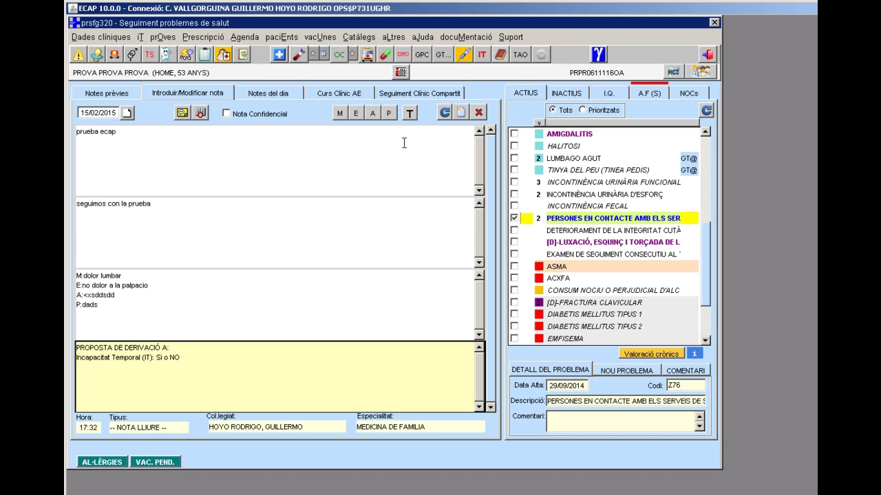
# - Exit to the patient list, reopen the test patient's follow-up and review the new entries in the day's notes and previous notes
pyautogui.click(704, 59)
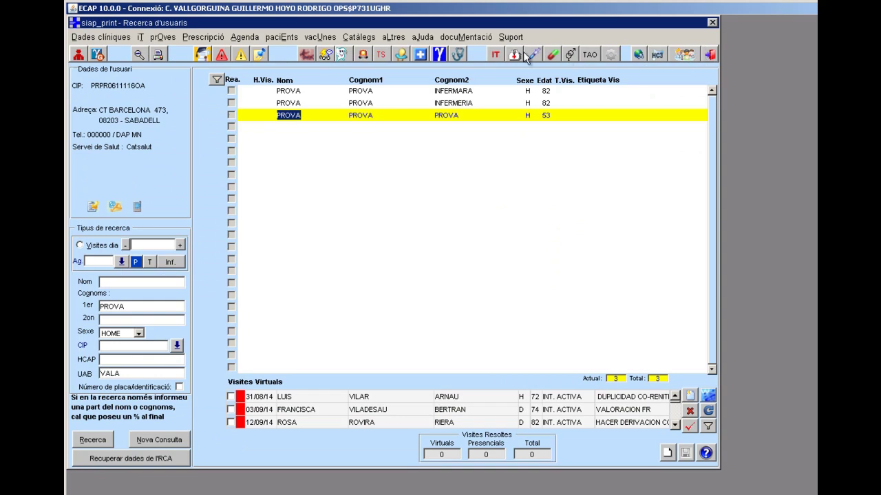
pyautogui.click(457, 56)
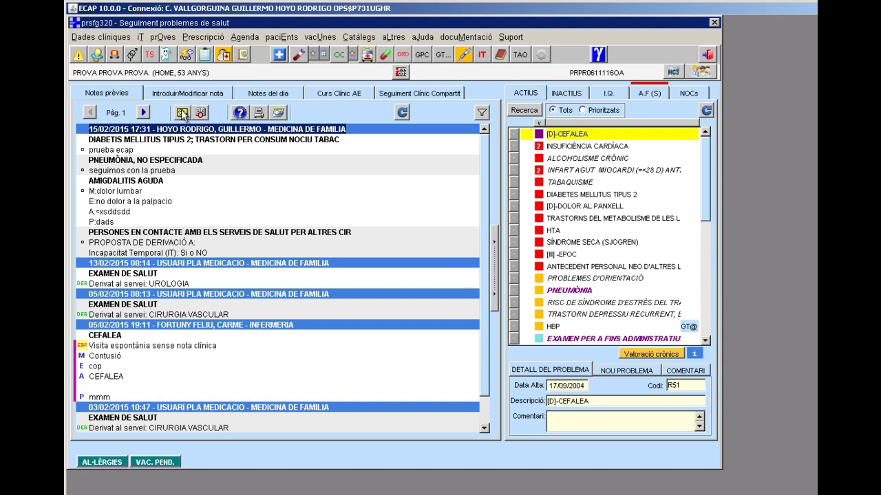
pyautogui.click(259, 94)
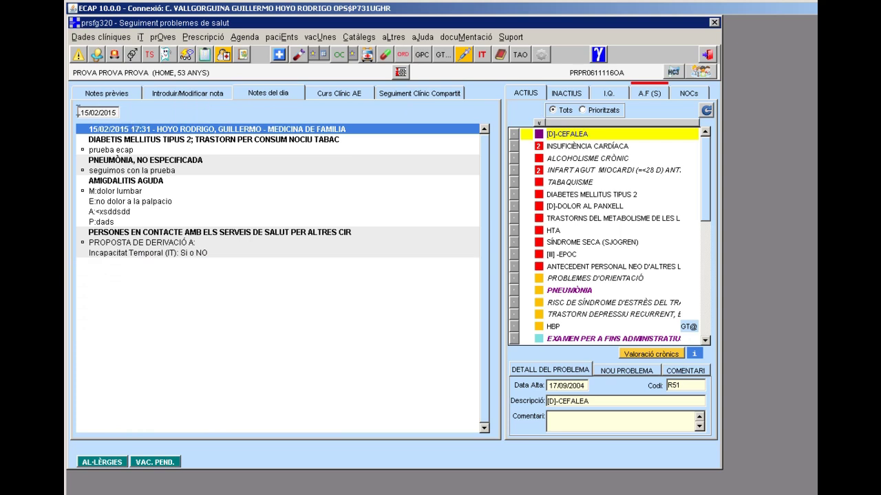
pyautogui.tripleClick(190, 189)
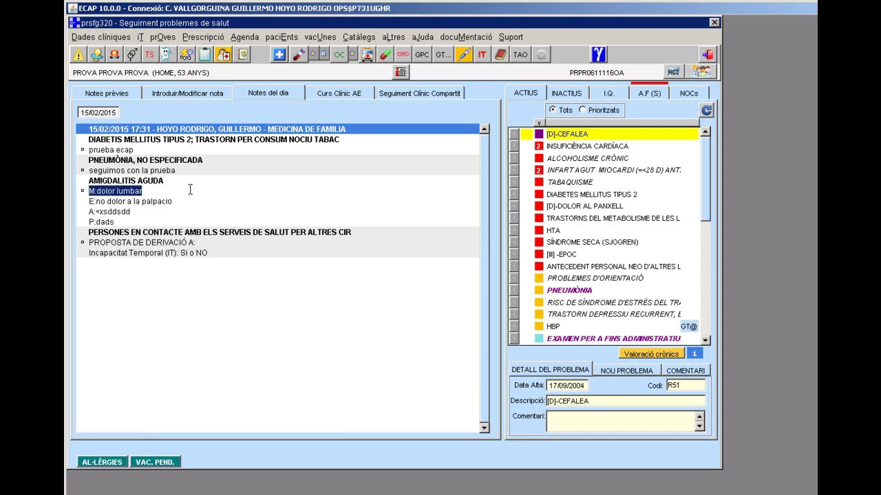
pyautogui.click(189, 95)
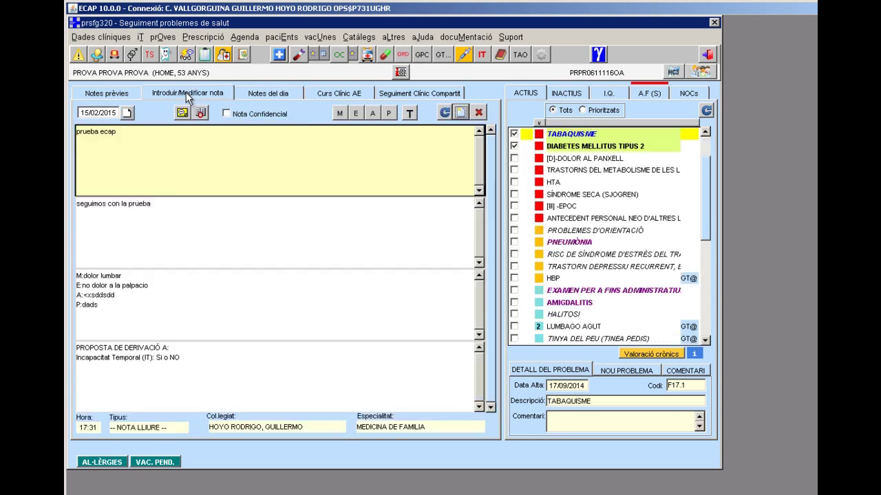
pyautogui.click(112, 95)
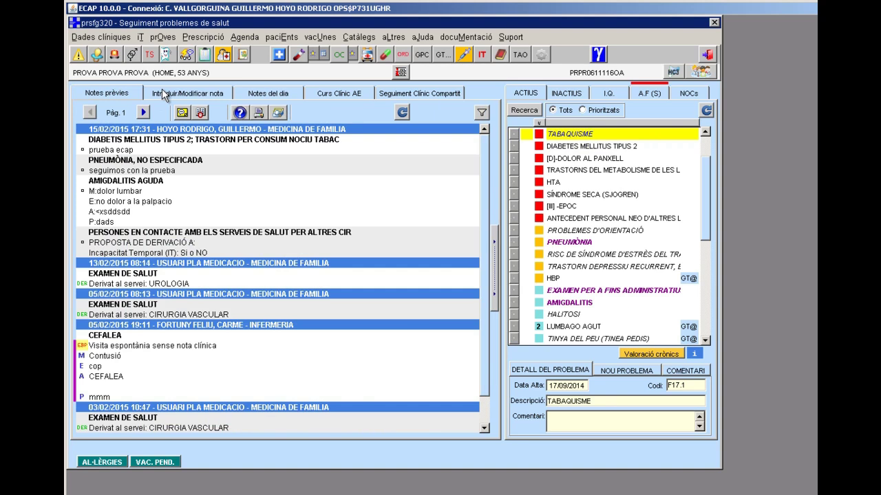
# - Load the notes dated 13/02/2015 for editing
pyautogui.click(163, 95)
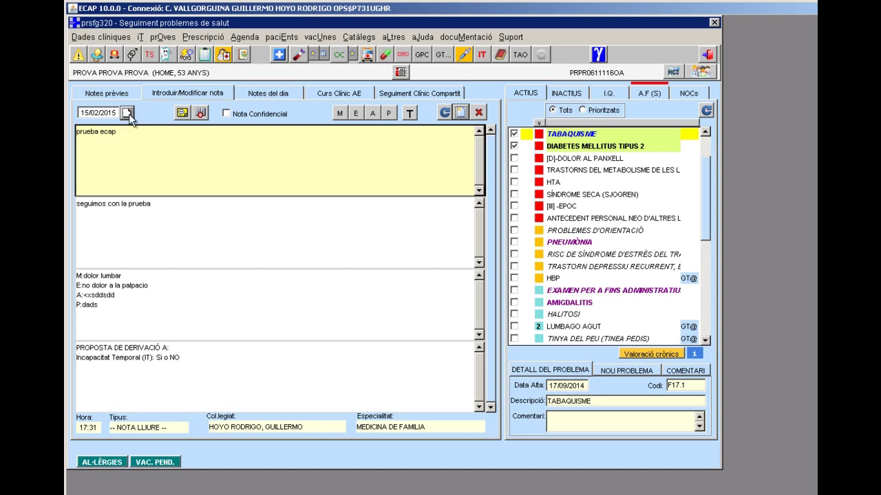
pyautogui.click(128, 113)
pyautogui.write('13/02')
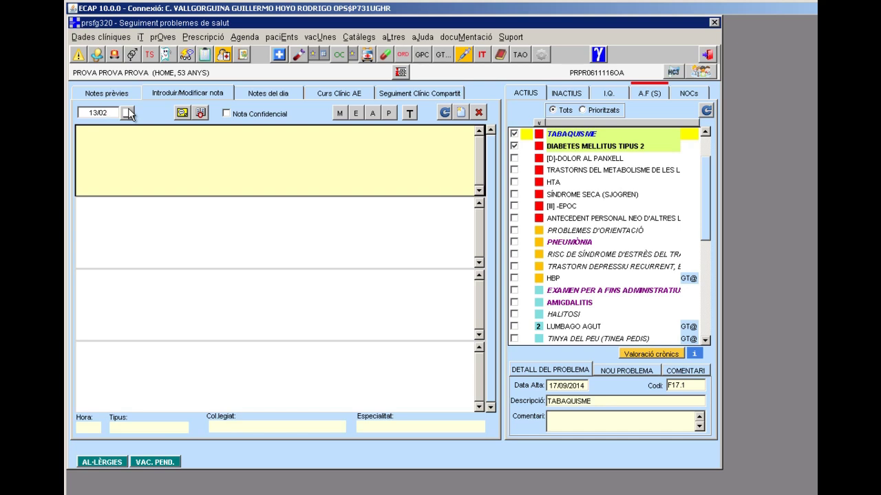
pyautogui.write('/2015')
pyautogui.click(445, 113)
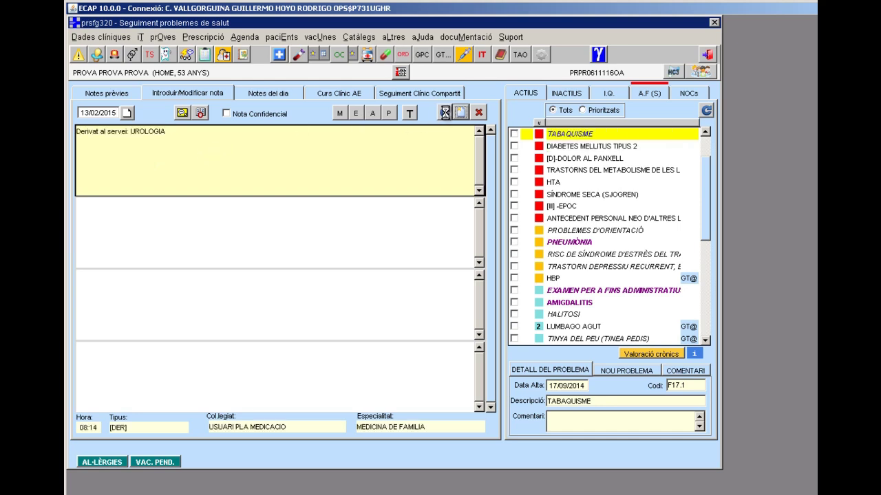
# - Append "prueba ecap" to the other professional's UROLOGIA referral note, accepting that it stays under its author's name
pyautogui.click(173, 131)
pyautogui.click(188, 131)
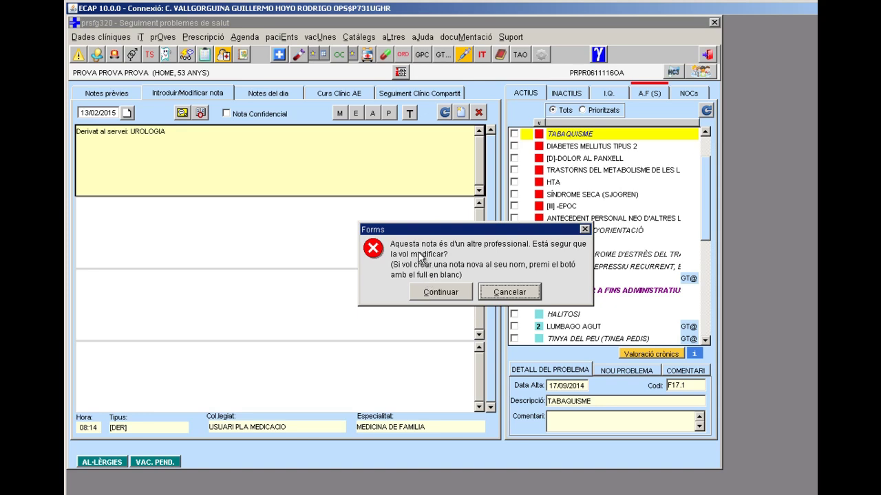
pyautogui.click(422, 294)
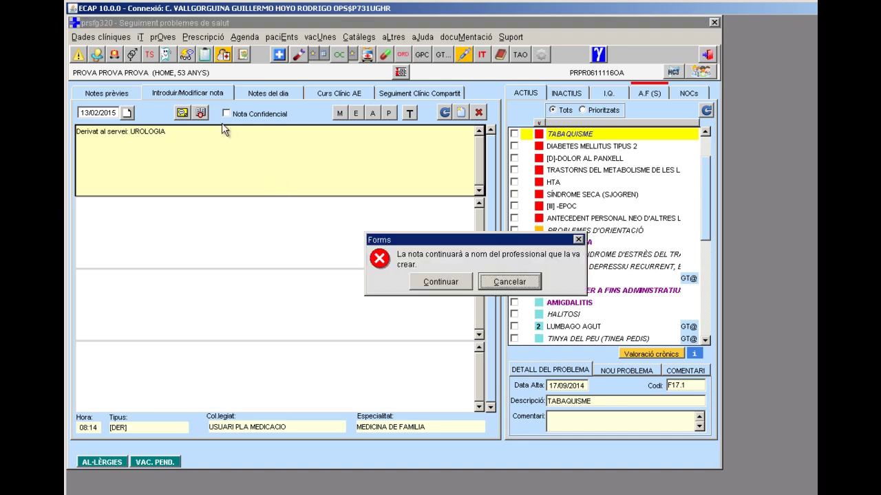
pyautogui.click(428, 282)
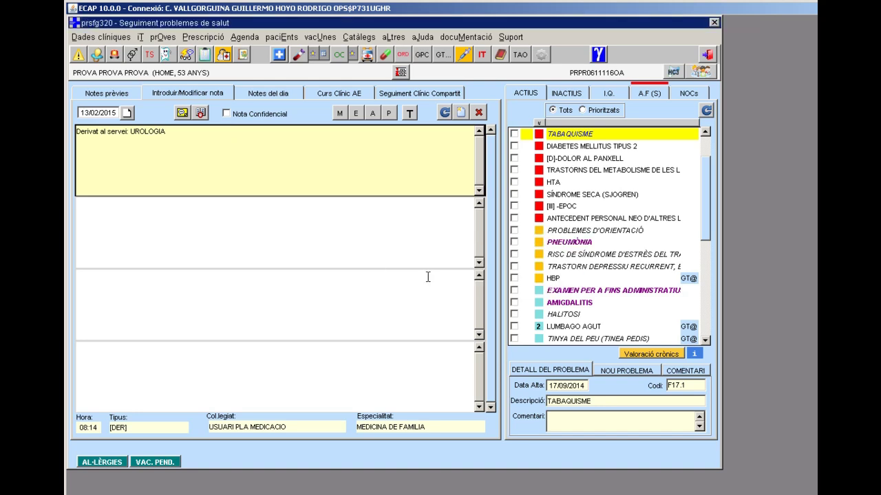
pyautogui.write('prueba ecap')
# - Write "he realizado prueba" in the empty second note block and update the notes
pyautogui.click(109, 227)
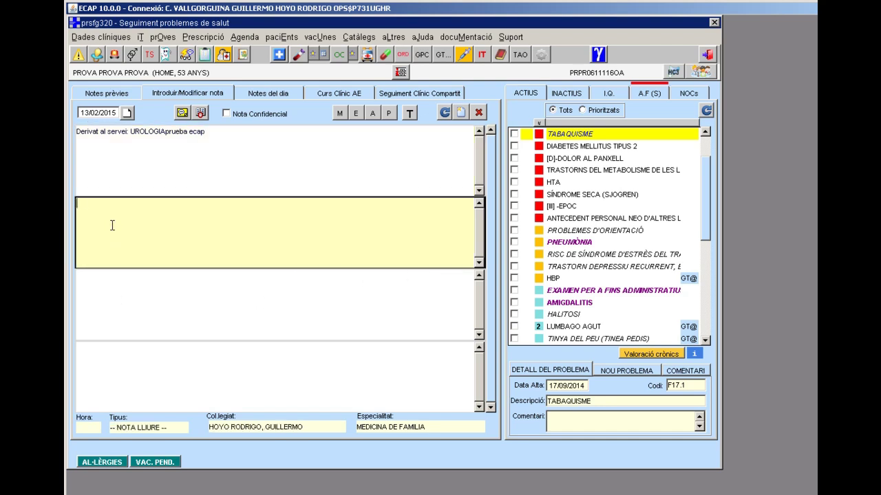
pyautogui.write('he realizado prueba')
pyautogui.click(443, 114)
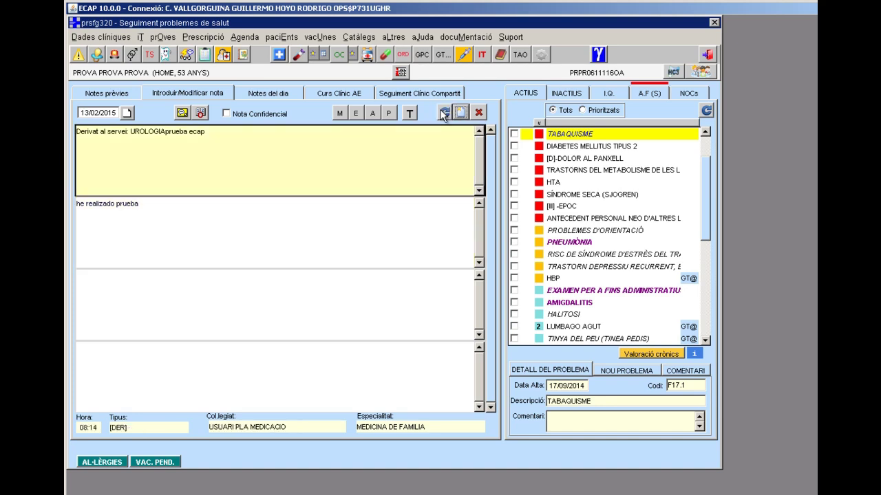
# - Refresh the previous notes and review the 13/02/2015 entries
pyautogui.click(107, 92)
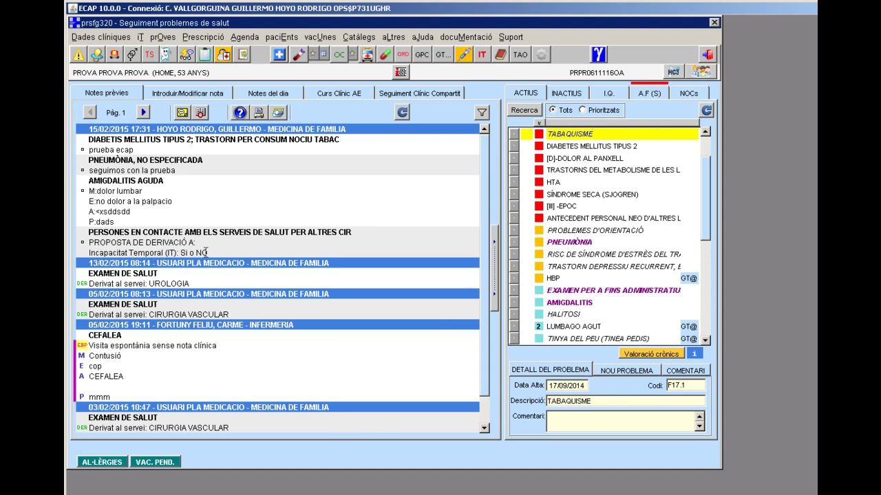
pyautogui.click(398, 115)
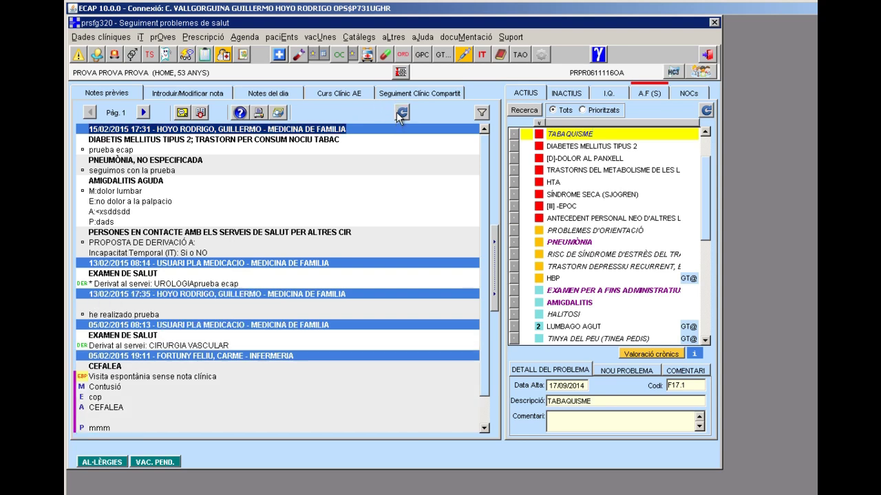
pyautogui.scroll(-1, 121, 224)
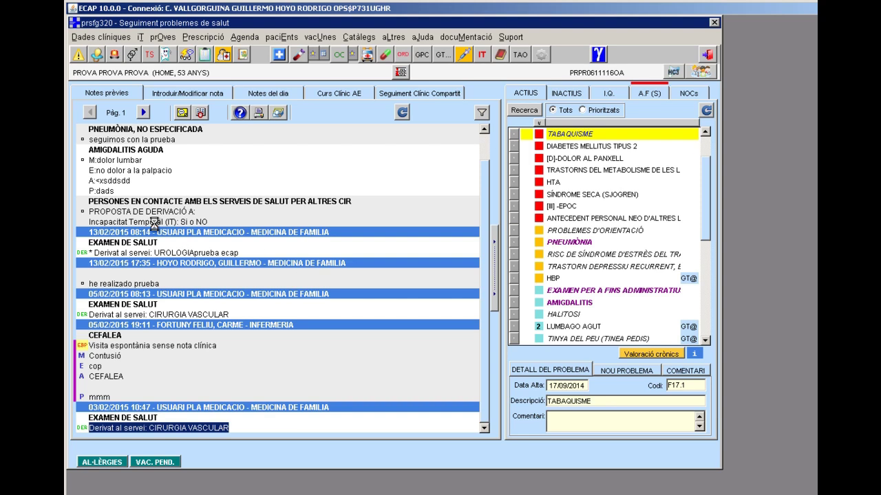
pyautogui.scroll(1, 160, 189)
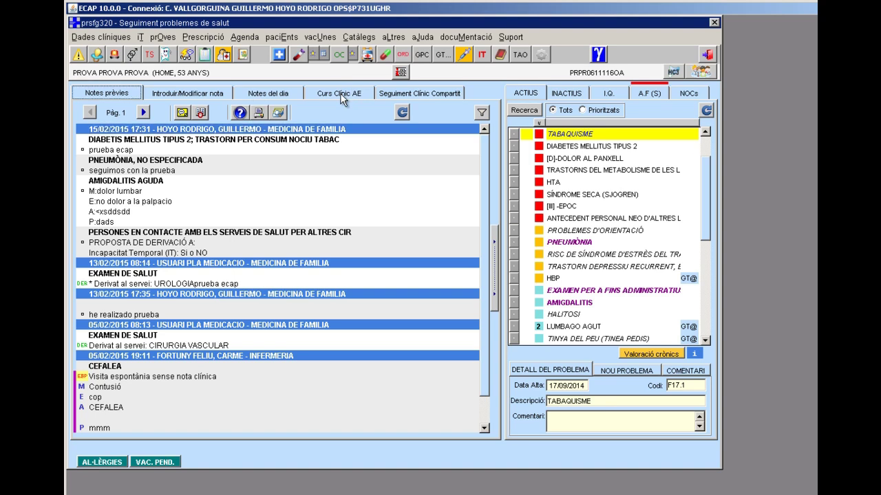
# - View the Curs Clínic AE page and close it, then open the Seguiment Clínic Compartit
pyautogui.click(201, 114)
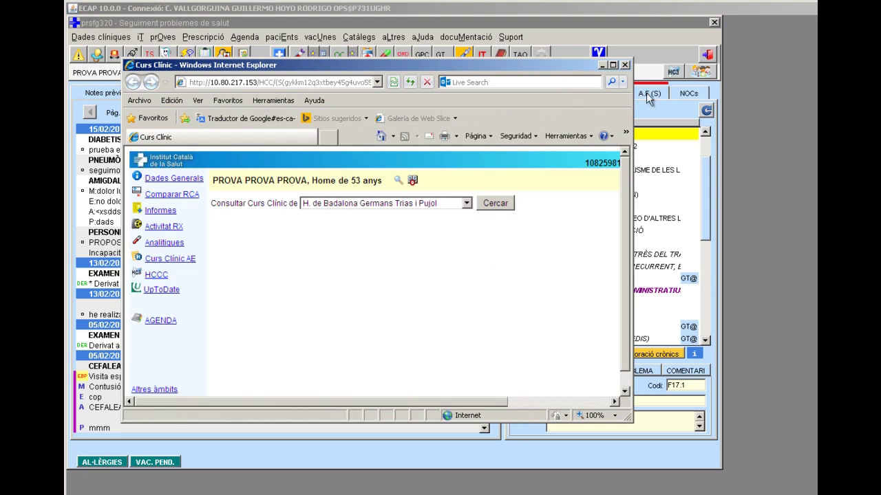
pyautogui.scroll(-1, 388, 231)
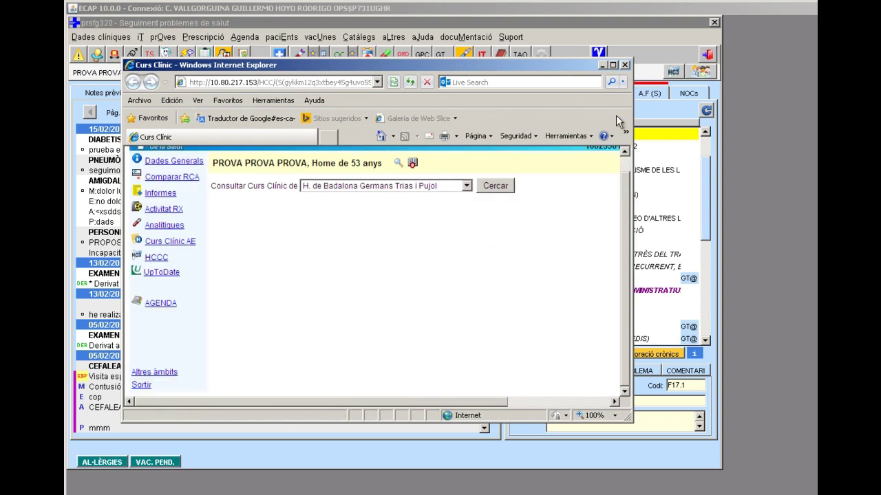
pyautogui.click(625, 65)
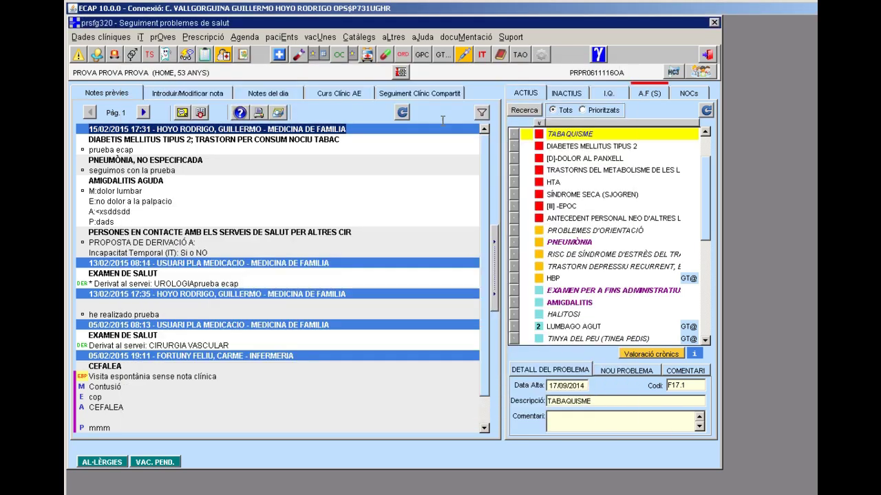
pyautogui.click(402, 94)
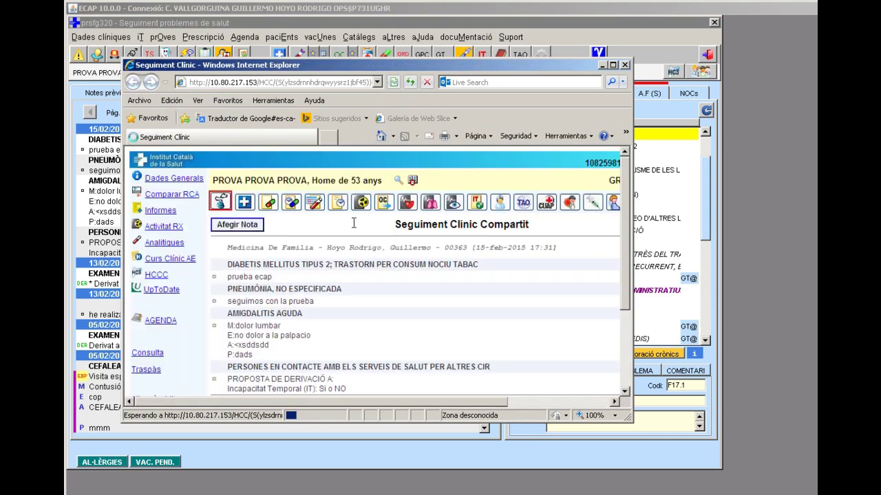
# - Read through the notes in the Seguiment Clínic Compartit and close its browser window
pyautogui.scroll(-3, 301, 301)
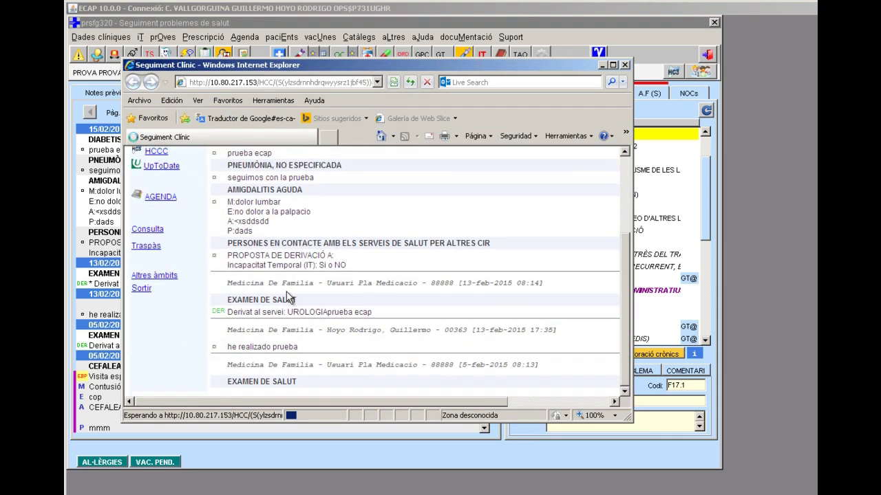
pyautogui.scroll(3, 286, 295)
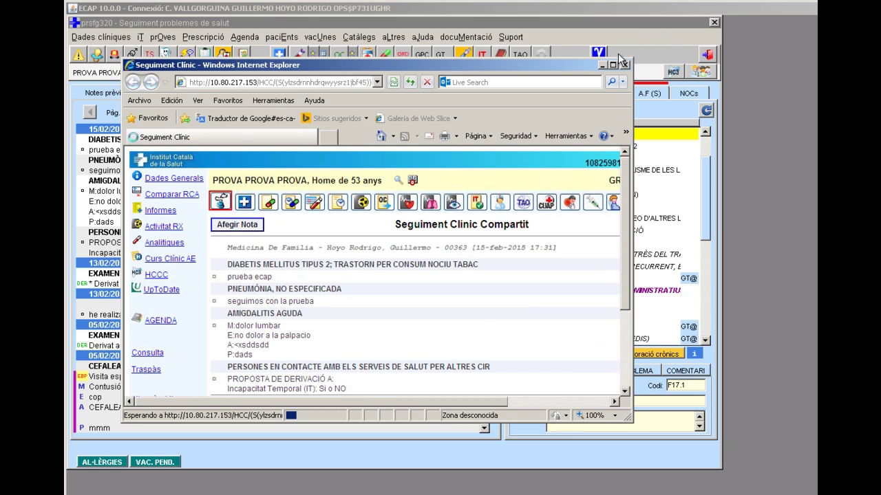
pyautogui.click(624, 64)
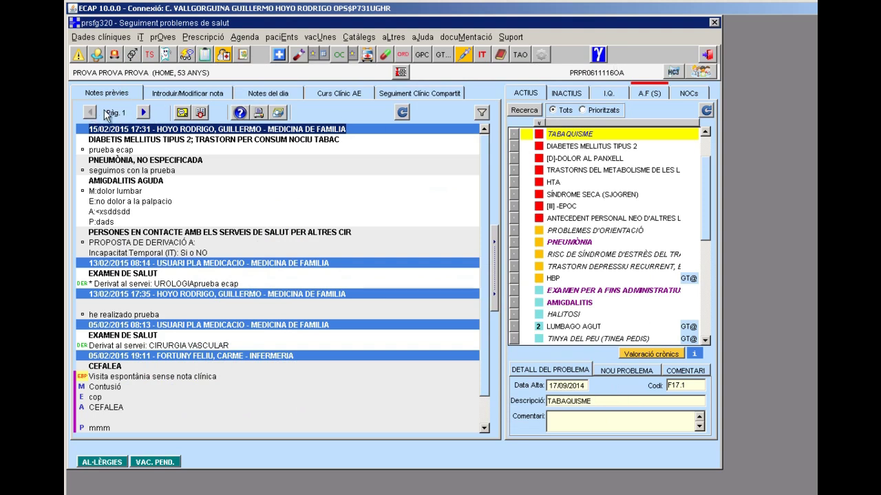
# - Browse the previous notes forward to page 6 and return to page 1
pyautogui.click(144, 113)
pyautogui.click(144, 113)
pyautogui.click(144, 113)
pyautogui.click(144, 113)
pyautogui.click(144, 113)
pyautogui.click(90, 112)
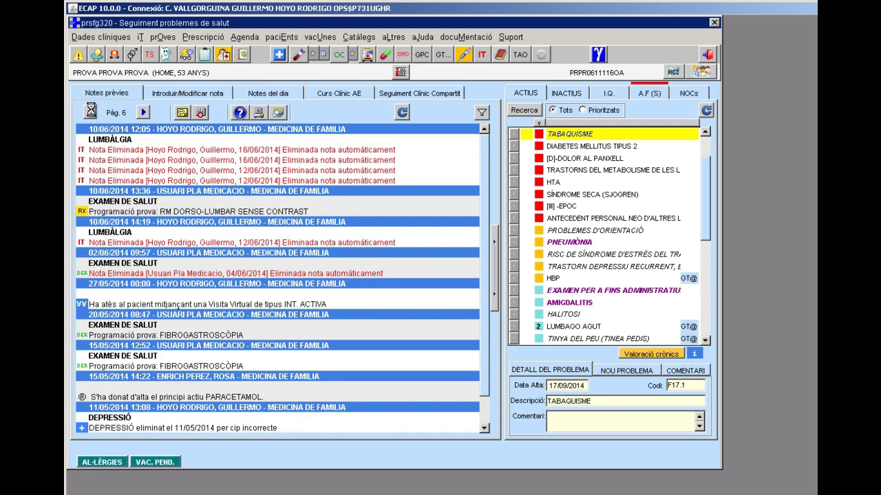
pyautogui.click(90, 113)
pyautogui.click(91, 113)
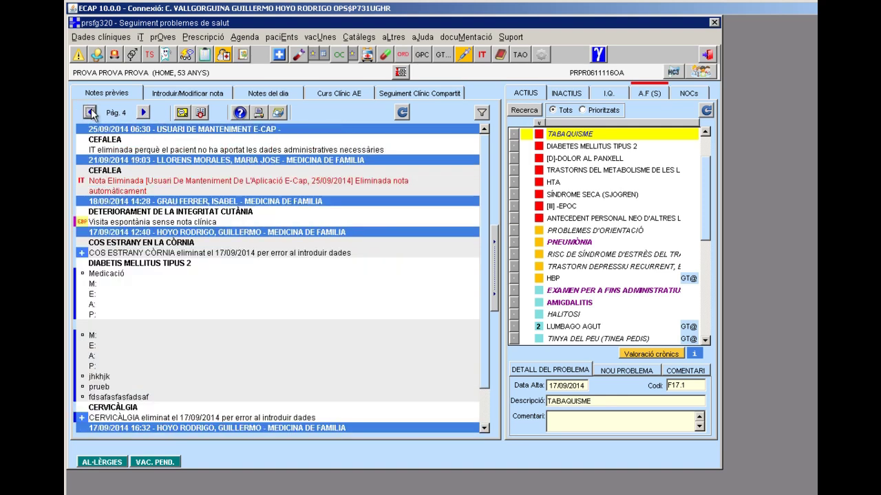
pyautogui.click(92, 114)
pyautogui.click(92, 113)
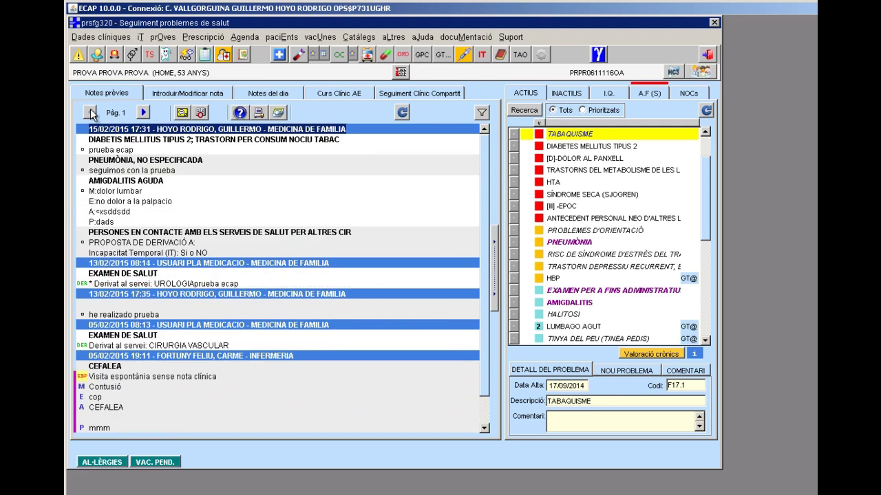
# - Add the subjective comment "prueba ecap no publicar" with Privacitat per col·legiat and save it
pyautogui.click(182, 114)
pyautogui.click(182, 113)
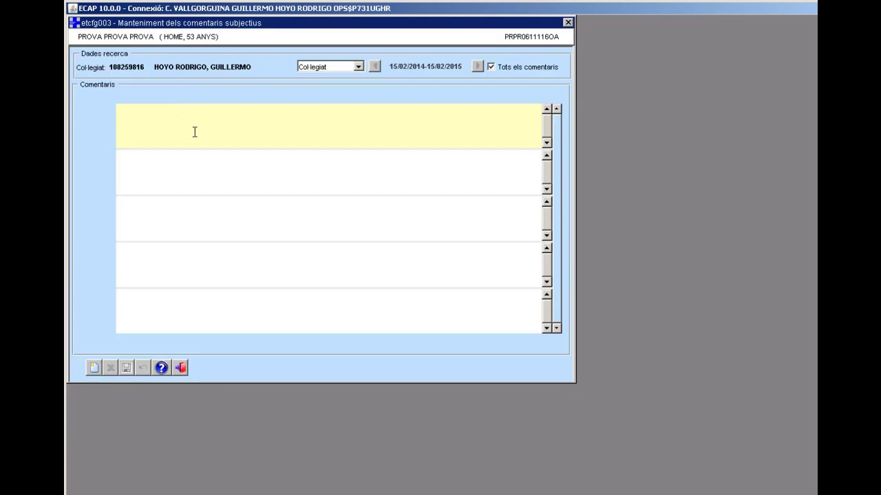
pyautogui.click(229, 125)
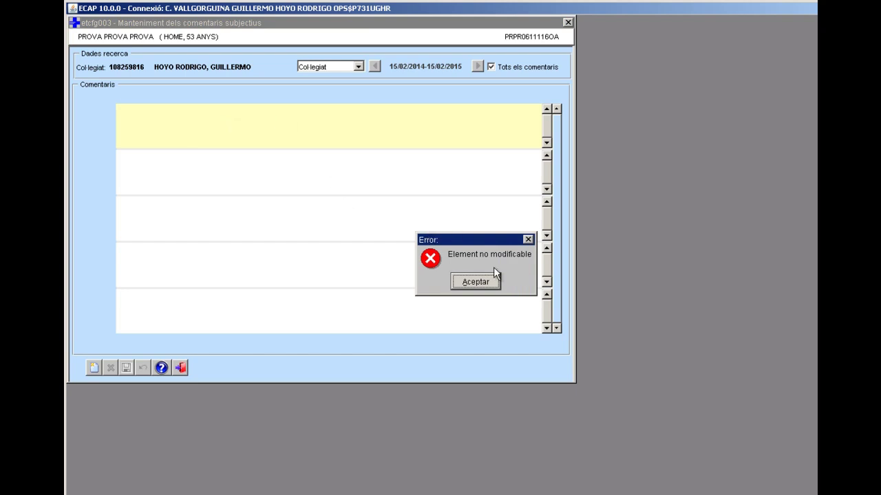
pyautogui.click(474, 282)
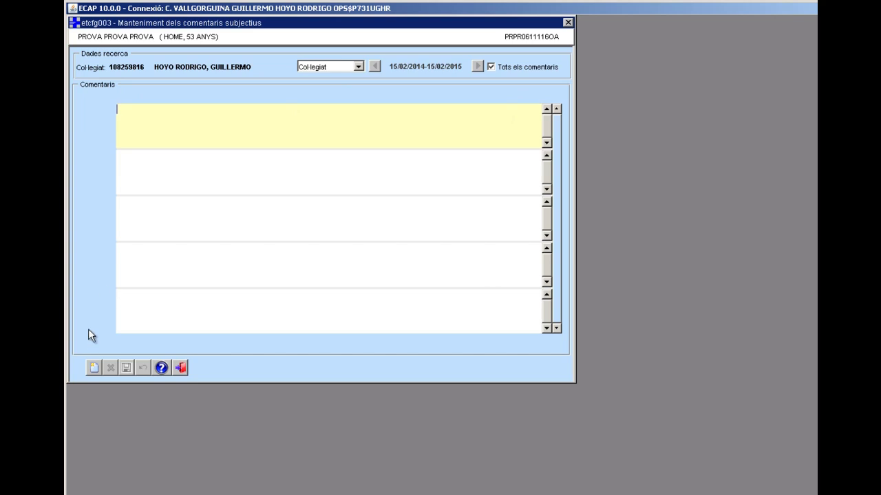
pyautogui.click(93, 364)
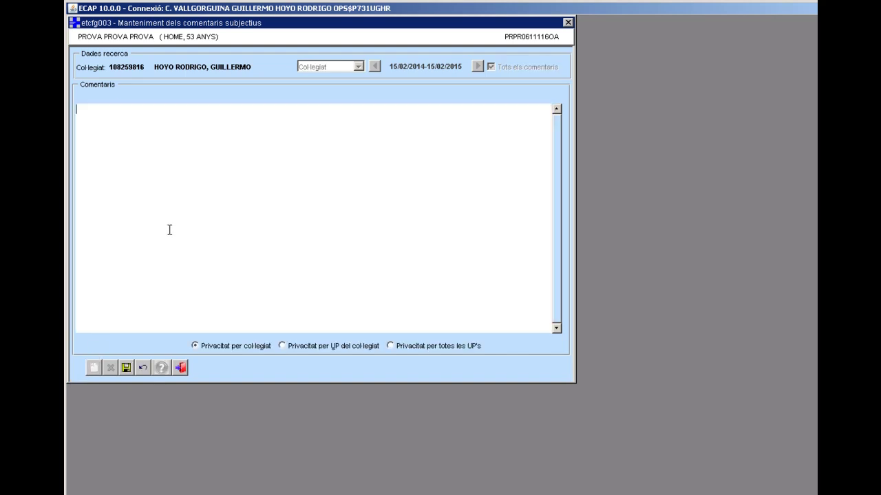
pyautogui.write('prueba ecap no publicar')
pyautogui.click(126, 368)
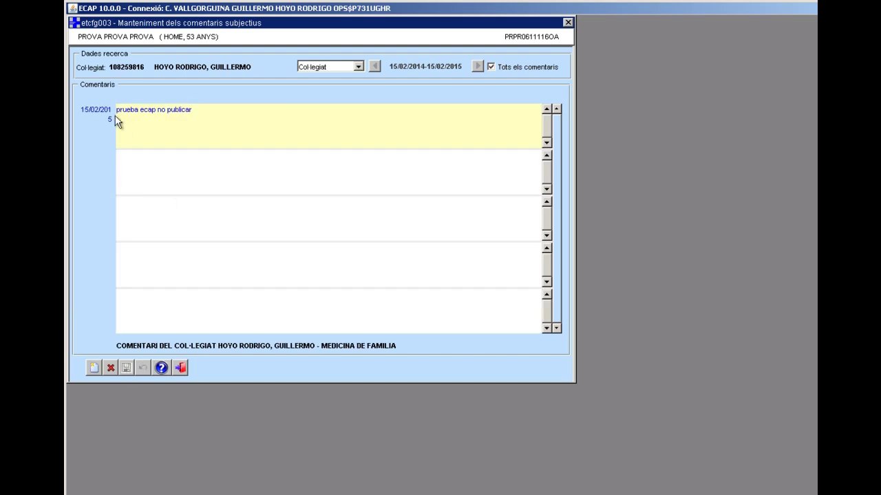
# - Add a second subjective comment, "cualquier persona", with Privacitat per totes les UP's and save it
pyautogui.click(136, 168)
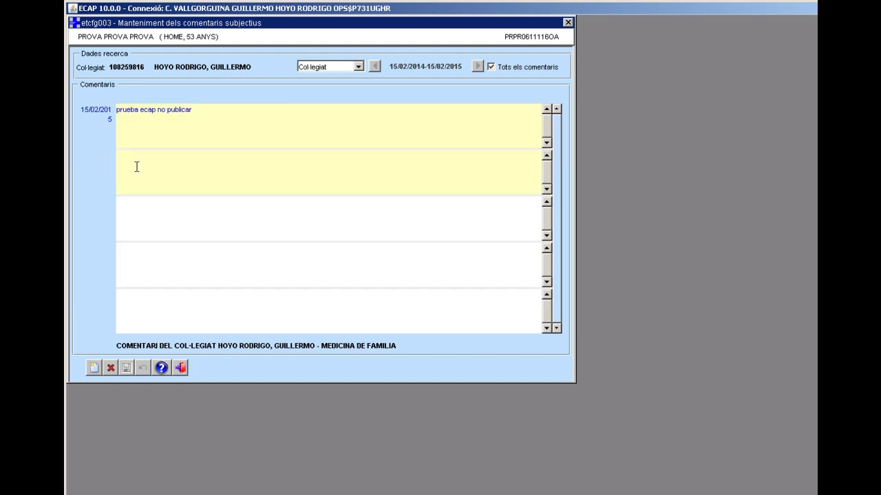
pyautogui.click(93, 368)
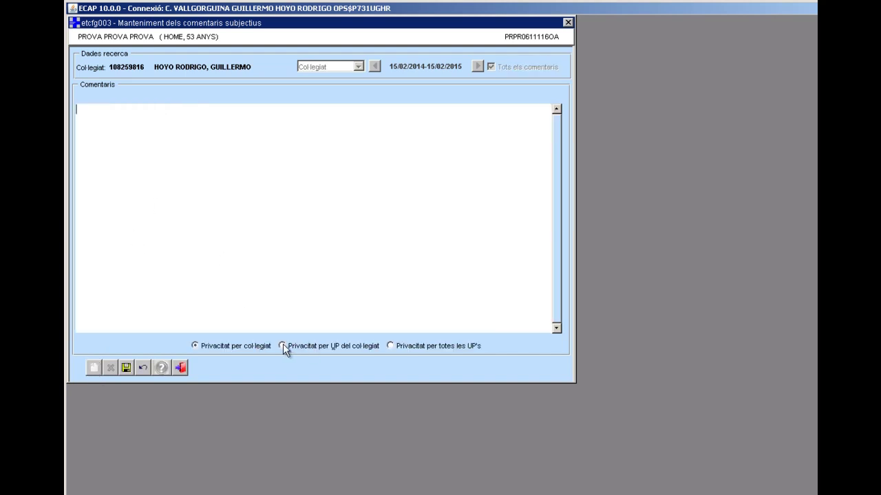
pyautogui.click(387, 346)
pyautogui.write('ualquier persona')
pyautogui.click(124, 368)
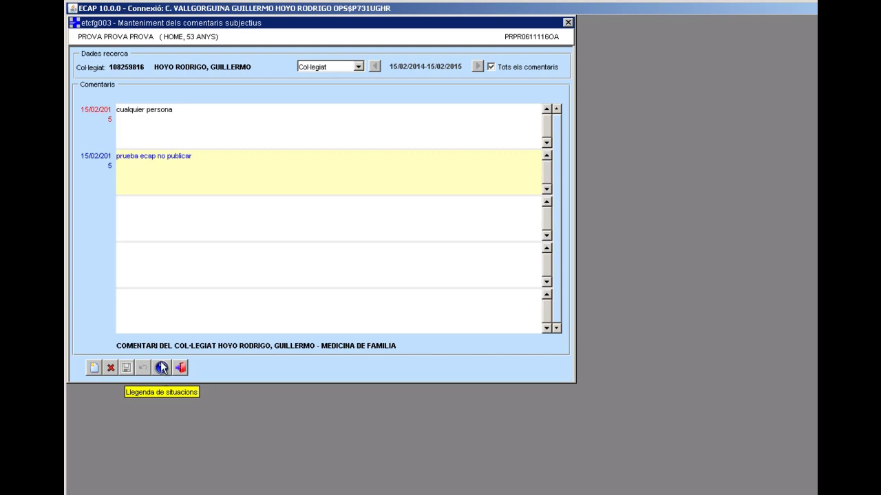
# - Consult the legend of comment situations and delete the "cualquier persona" comment
pyautogui.click(161, 368)
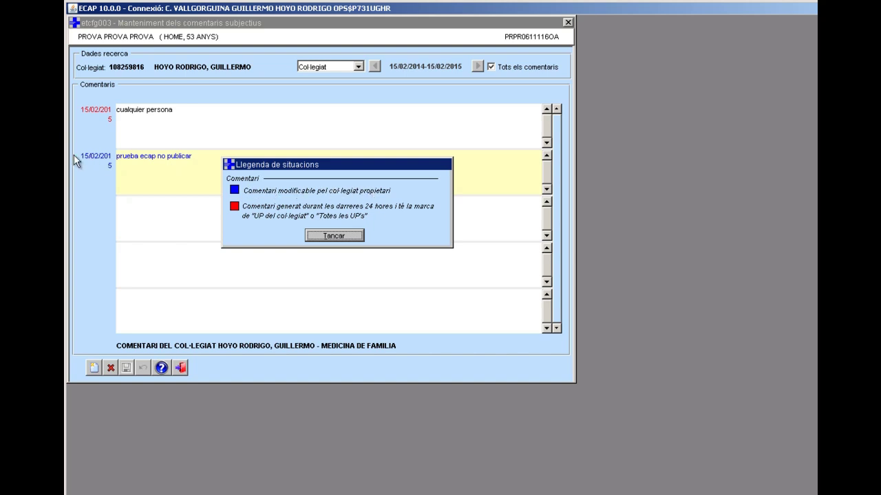
pyautogui.click(314, 233)
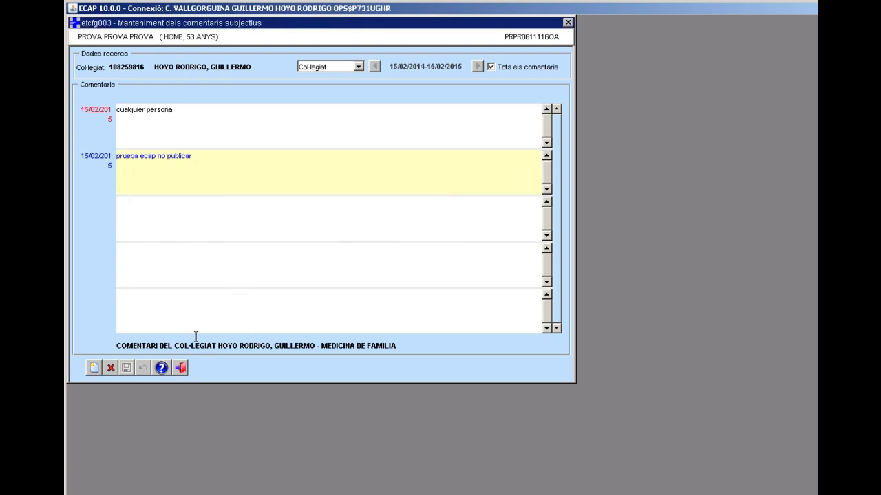
pyautogui.click(162, 124)
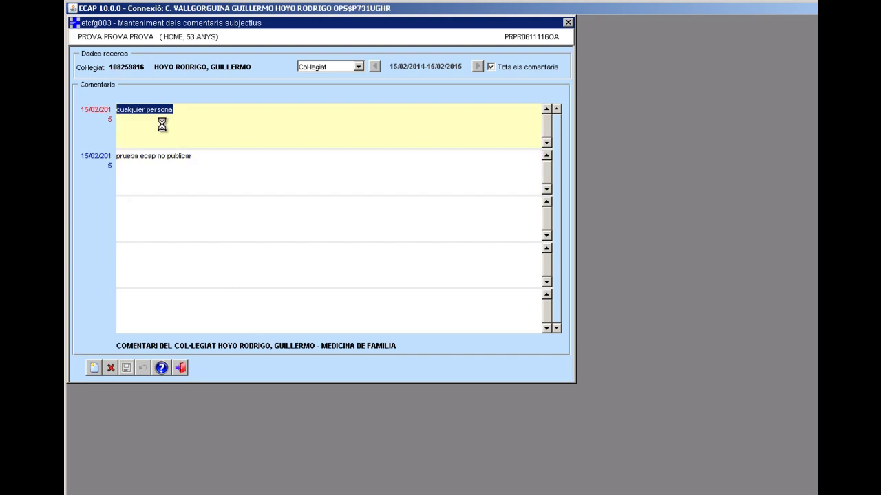
pyautogui.click(110, 367)
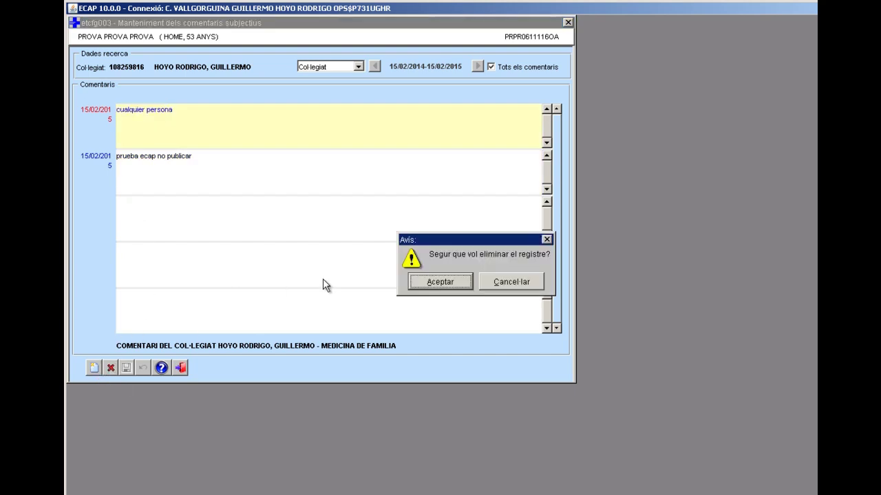
pyautogui.click(422, 279)
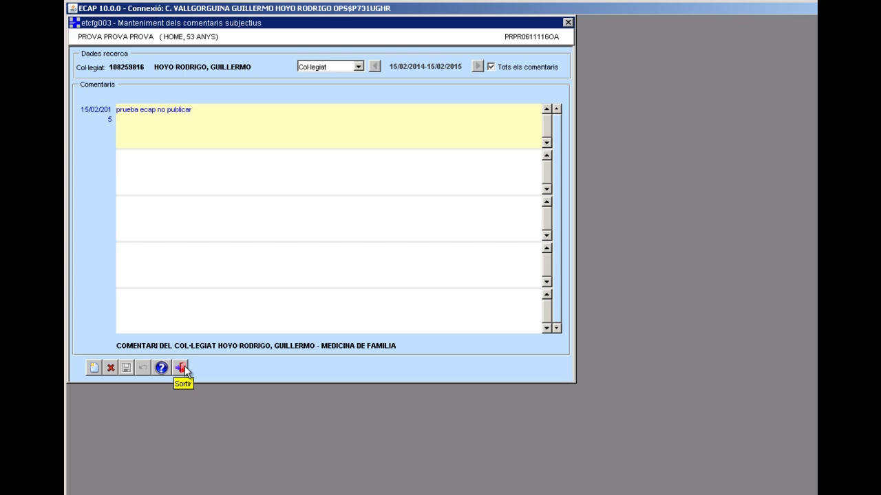
# - Filter the subjective comments by Totes les UP's and leave the comments window
pyautogui.click(358, 66)
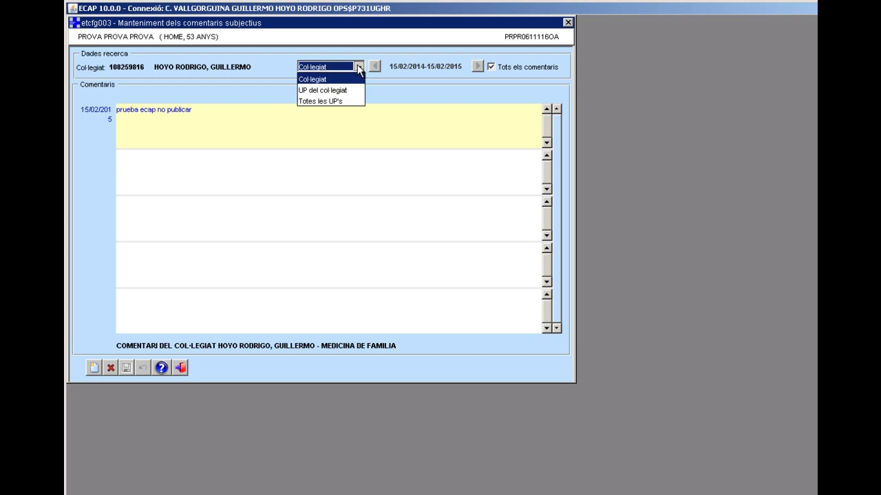
pyautogui.click(338, 100)
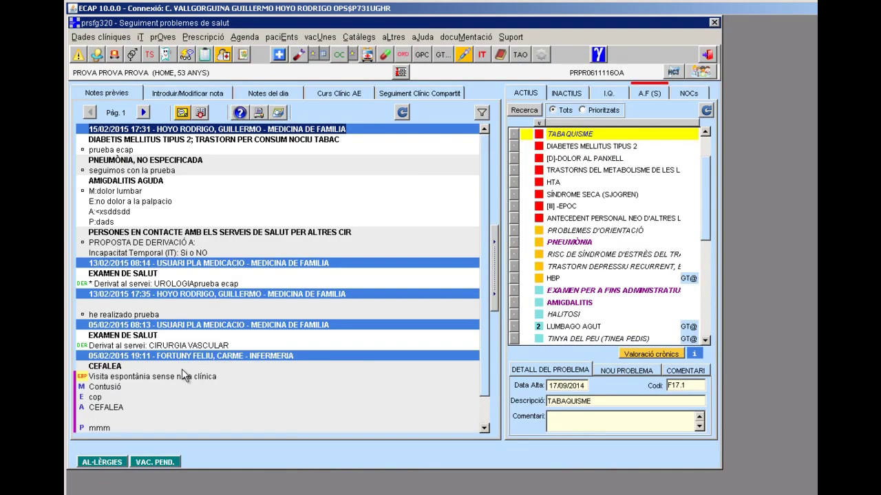
# - Open the patient's visits, consult the Històric de visites page and close it
pyautogui.click(178, 116)
pyautogui.click(201, 115)
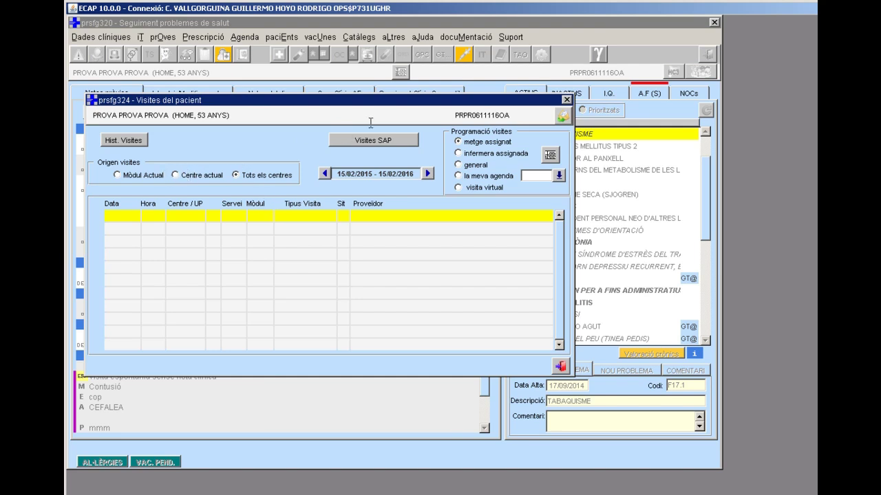
pyautogui.click(128, 141)
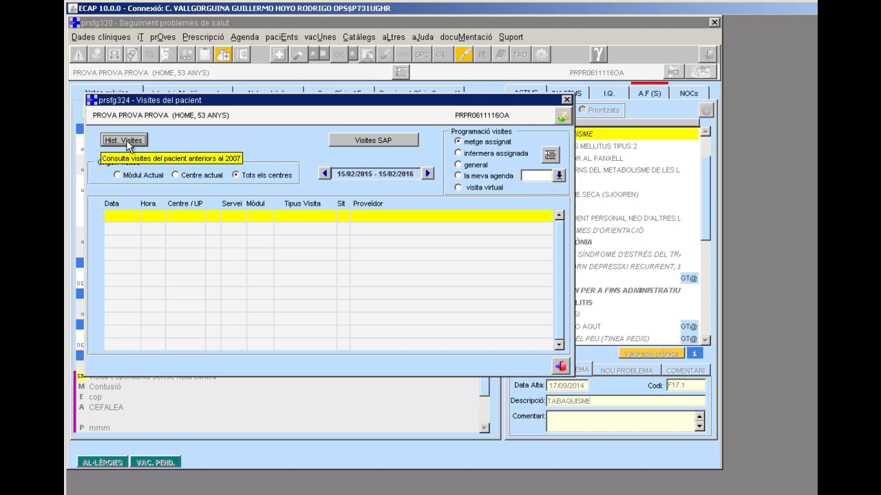
pyautogui.click(372, 145)
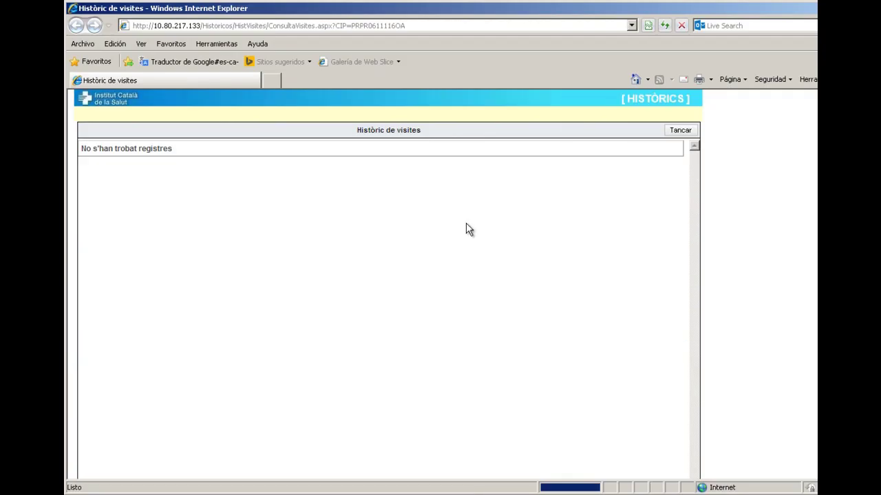
pyautogui.click(671, 132)
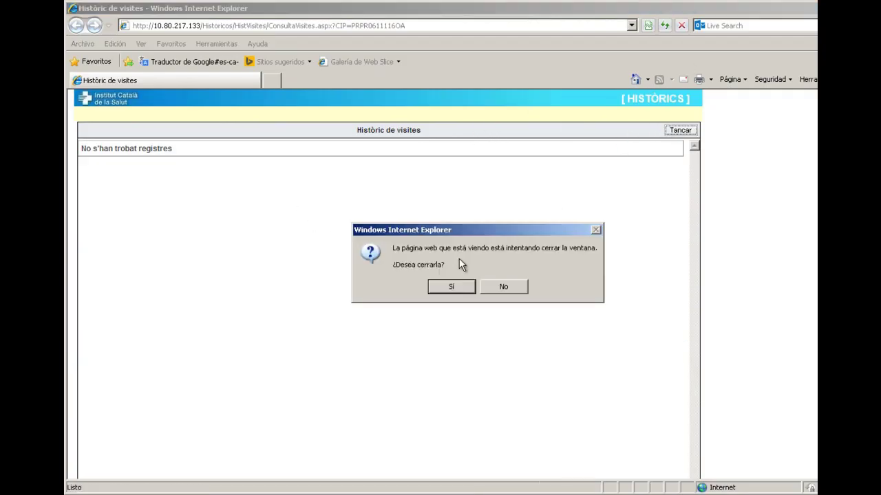
pyautogui.click(451, 287)
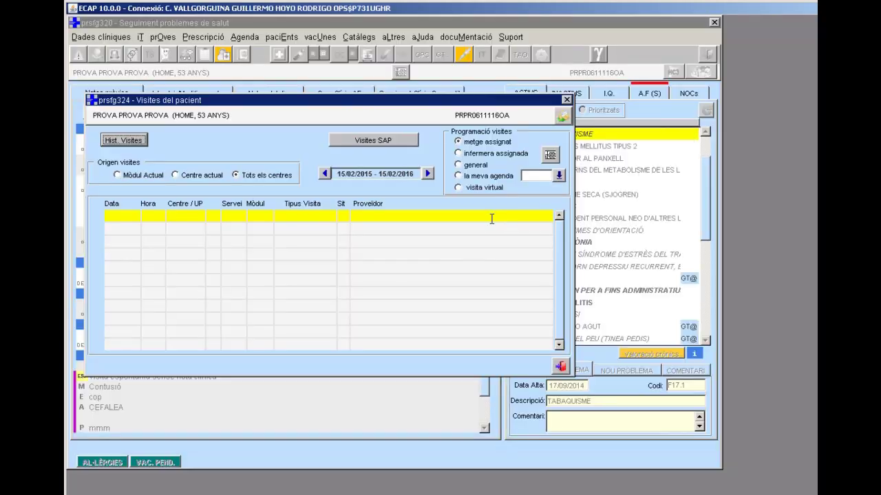
# - Select general as the visit scheduling option, and consult and close the visit history again
pyautogui.click(458, 165)
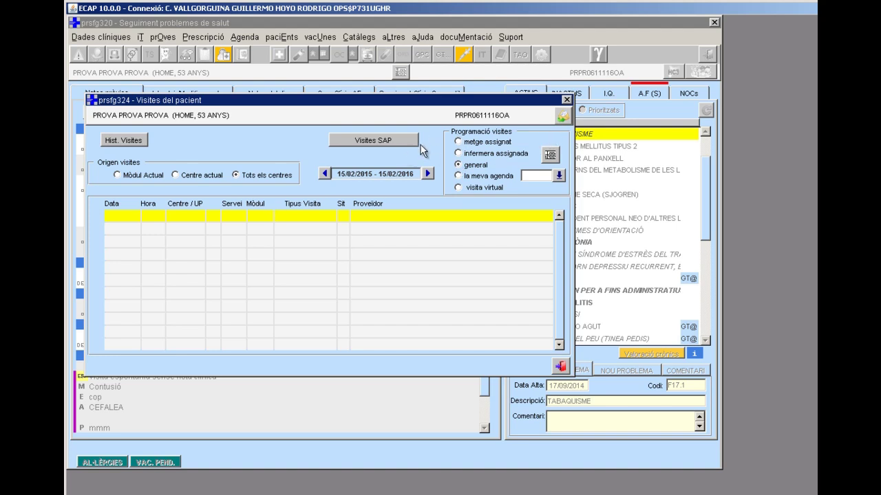
pyautogui.click(108, 144)
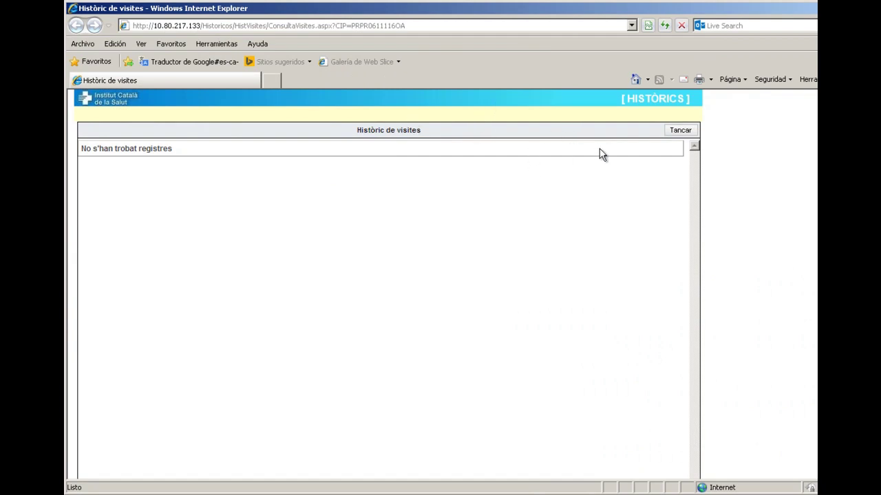
pyautogui.click(677, 131)
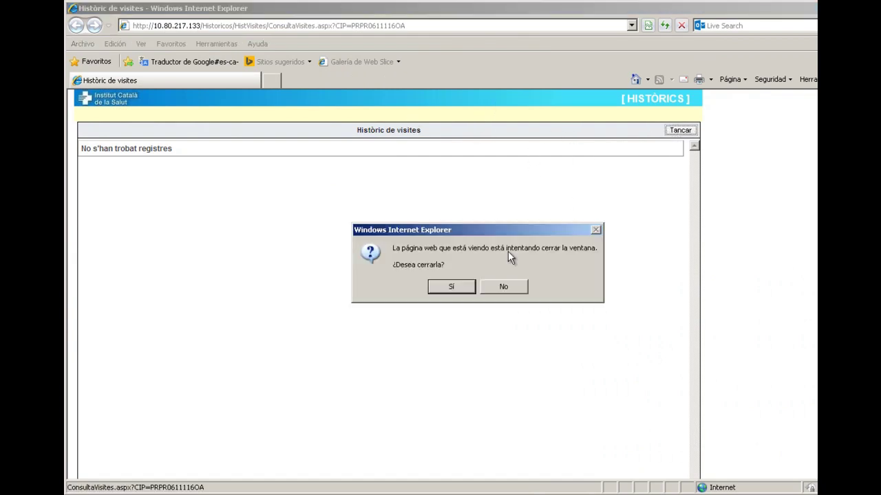
pyautogui.click(451, 287)
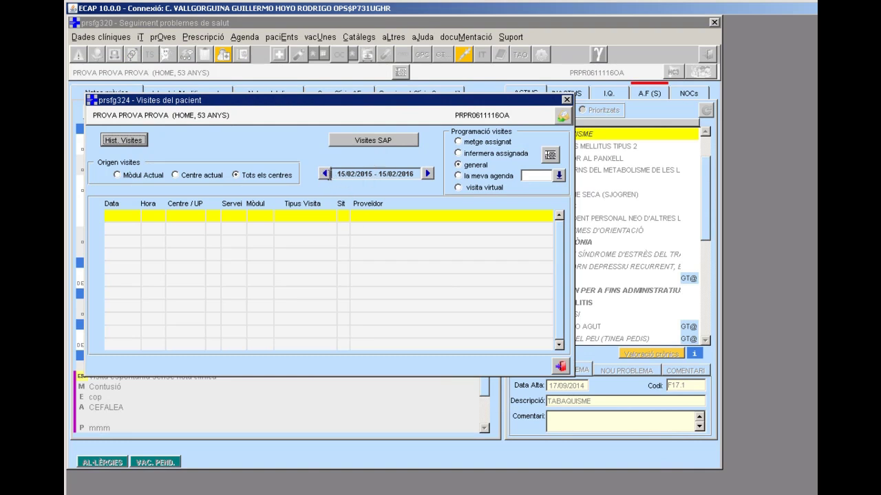
# - List the patient's visits from the preceding period and leave the visits window
pyautogui.click(322, 175)
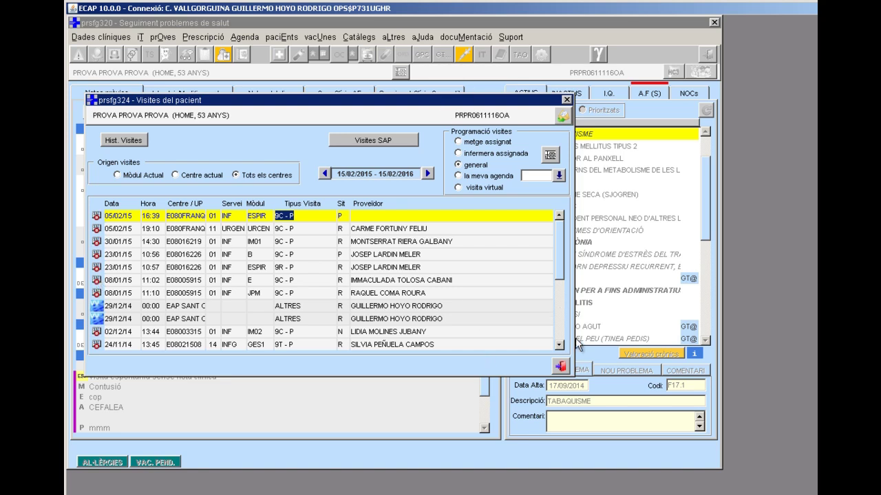
pyautogui.click(562, 365)
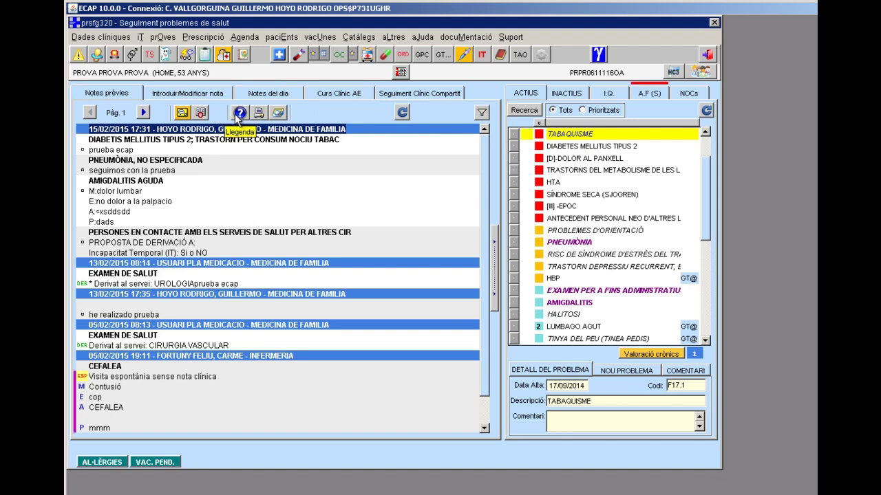
# - View the legend of note and diagnosis markings and close it
pyautogui.click(235, 115)
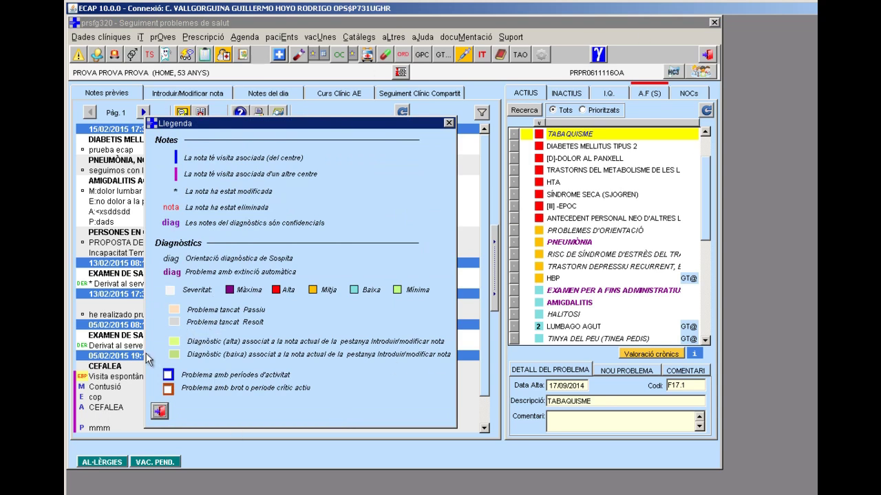
pyautogui.click(159, 411)
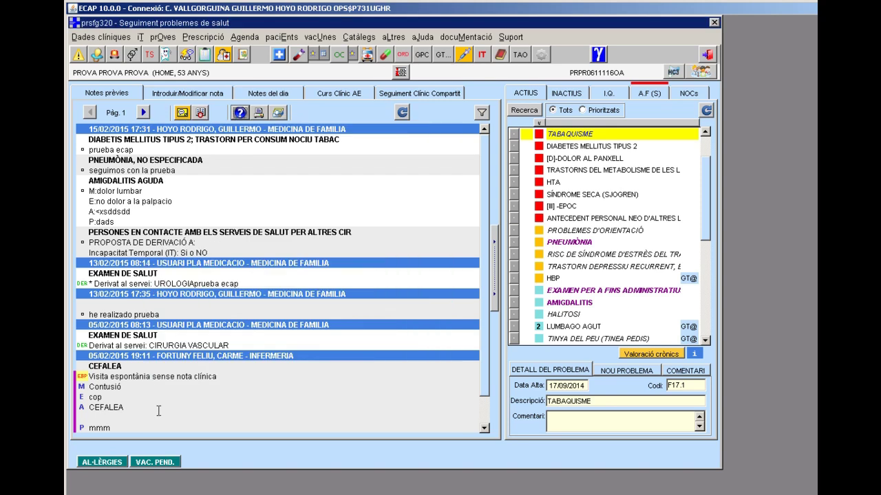
# - Open the print options for the clinical follow-up notes and consult the available print reasons
pyautogui.click(259, 113)
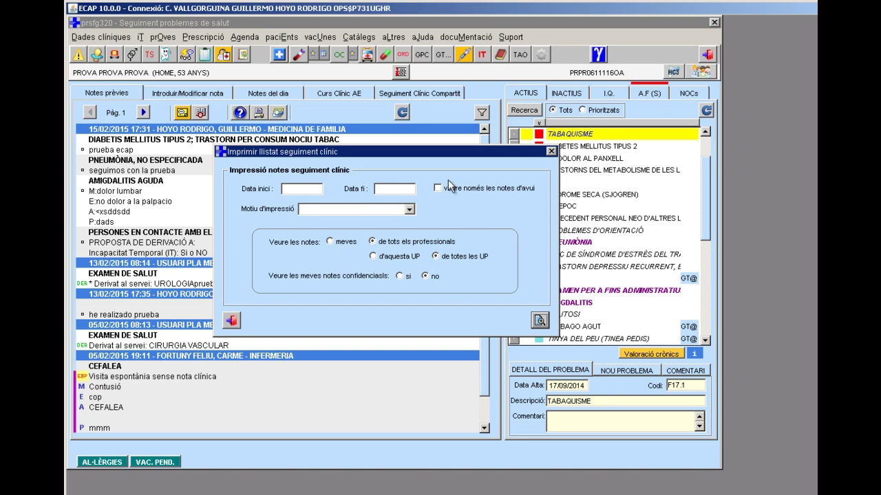
pyautogui.click(408, 210)
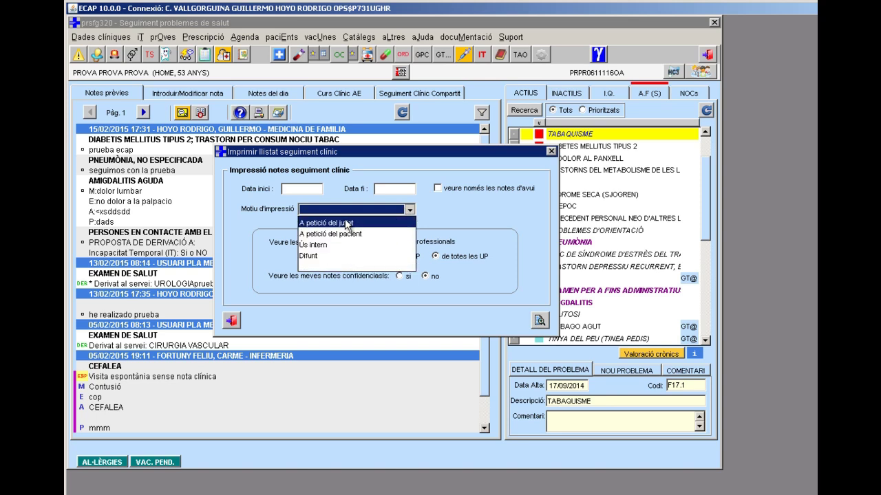
pyautogui.press('Escape')
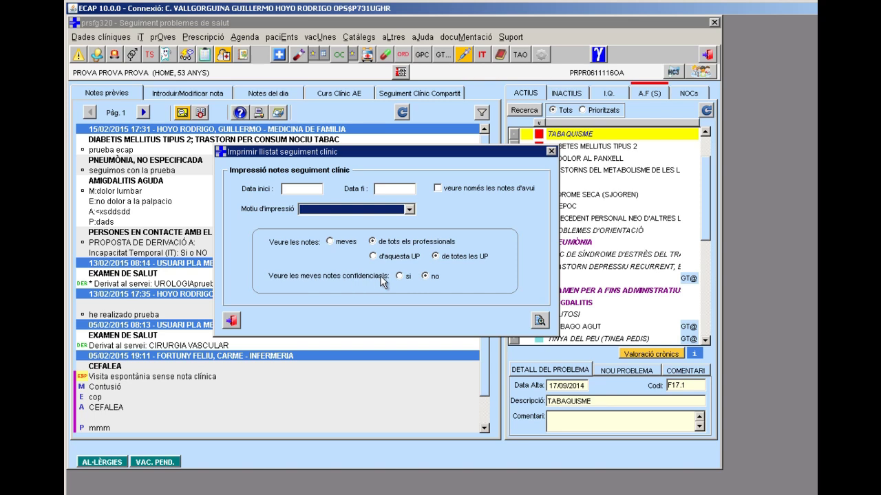
# - Generate the follow-up notes report from 01/01/2010 to 15/02/2015 with A petició del pacient as the print reason
pyautogui.click(303, 189)
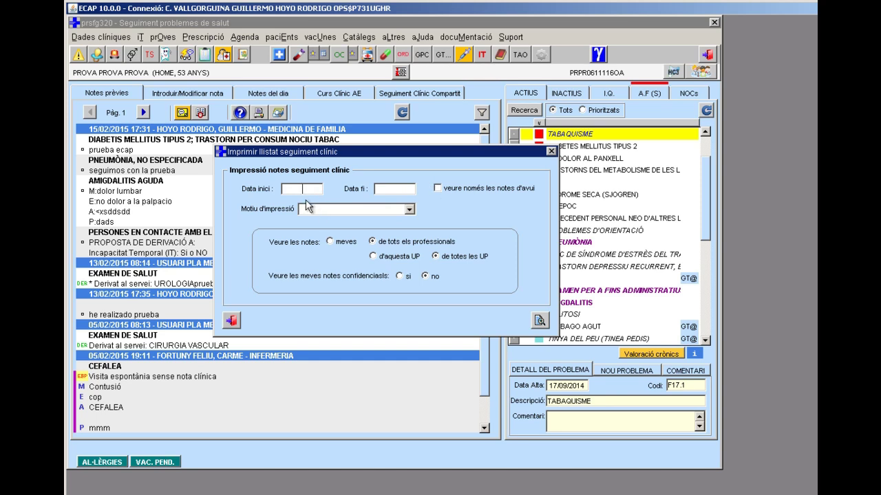
pyautogui.write('01012010')
pyautogui.click(390, 184)
pyautogui.write('15022015')
pyautogui.click(537, 320)
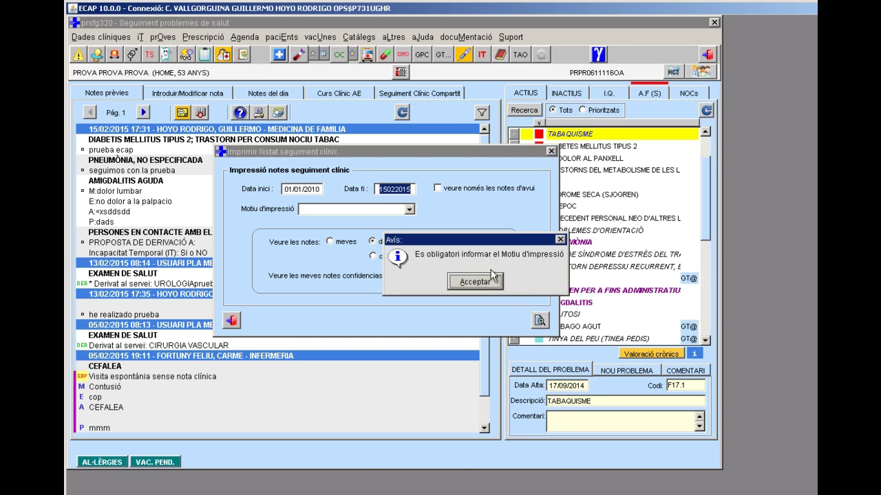
pyautogui.click(476, 282)
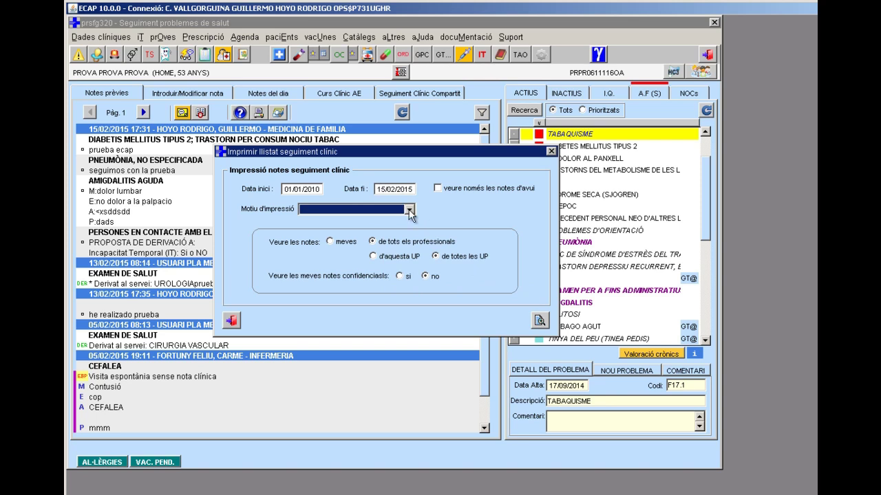
pyautogui.click(408, 210)
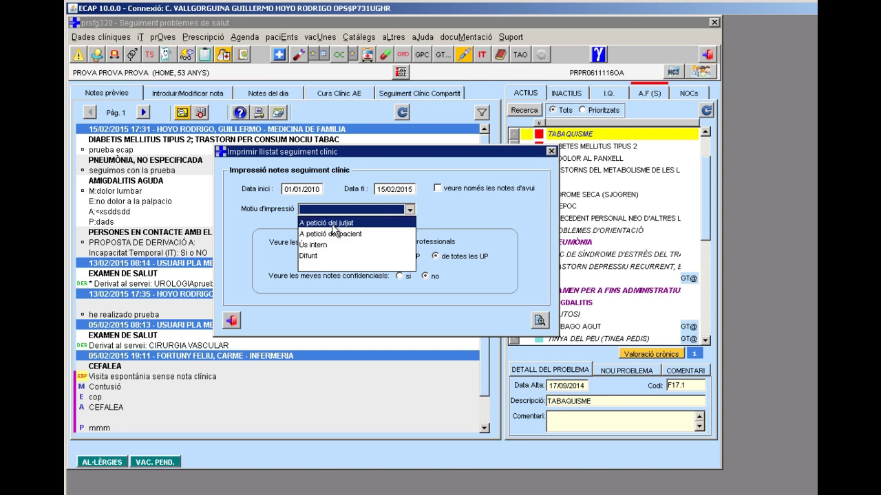
pyautogui.click(331, 235)
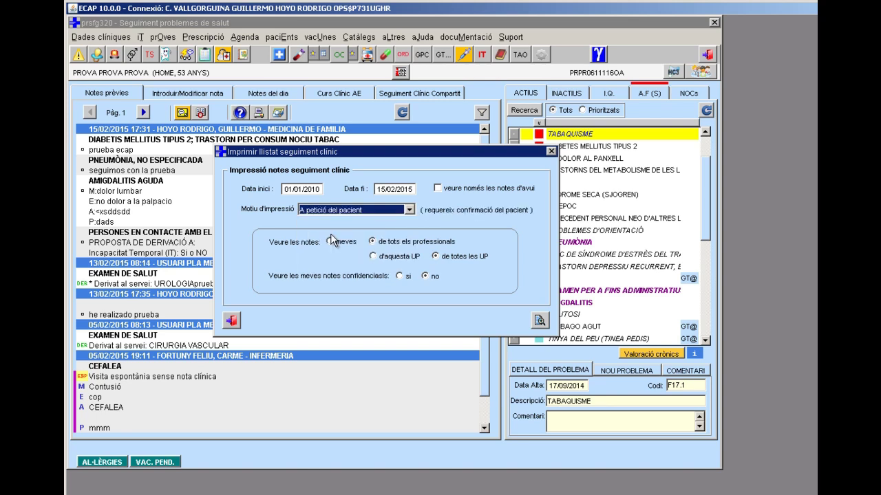
pyautogui.click(539, 320)
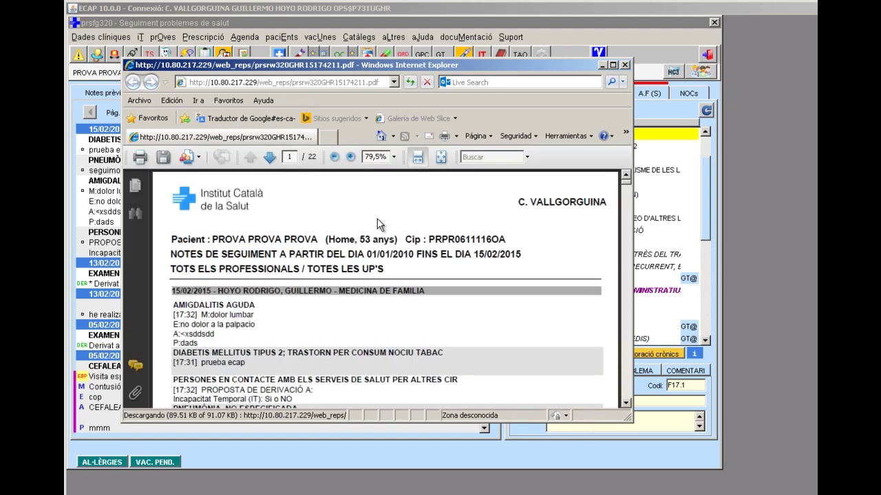
# - Look through the generated notes report, consult its print options without printing, and close the report and the listing dialog
pyautogui.scroll(-15, 420, 234)
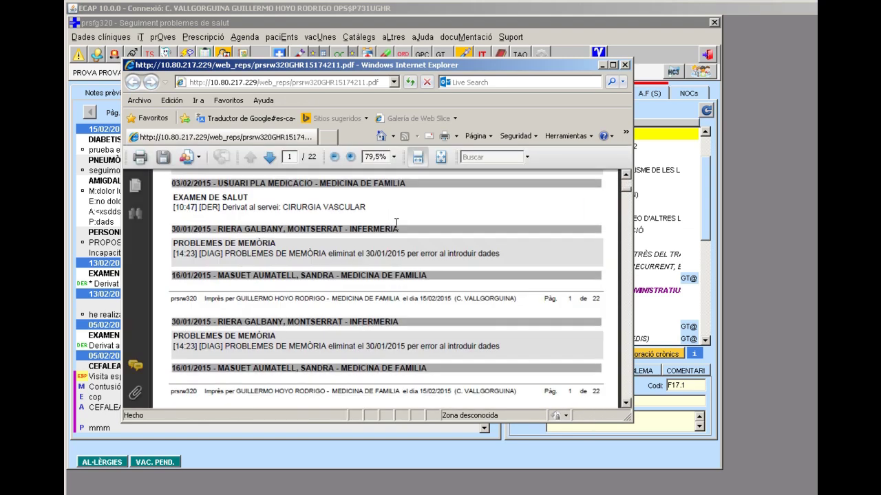
pyautogui.scroll(-15, 410, 210)
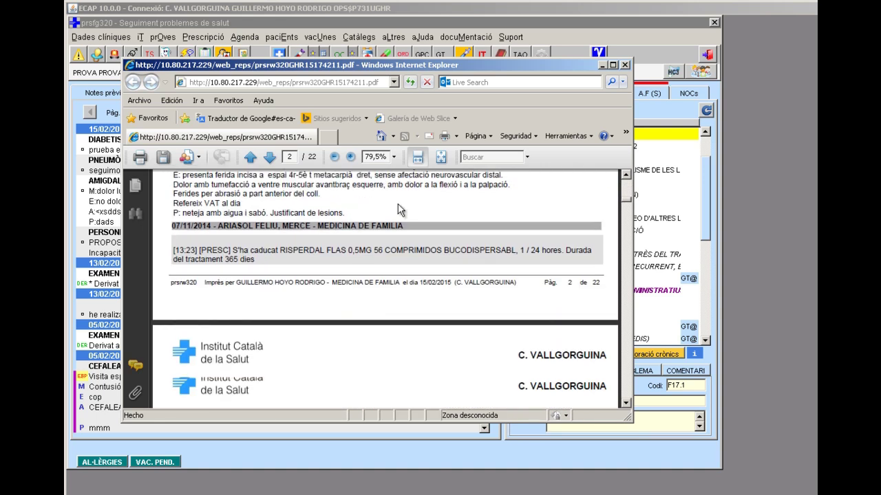
pyautogui.click(139, 158)
pyautogui.click(139, 157)
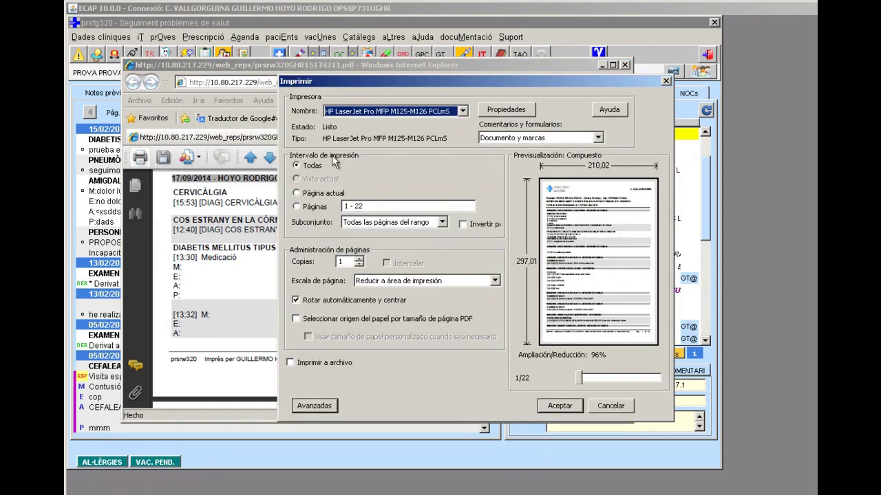
pyautogui.click(609, 405)
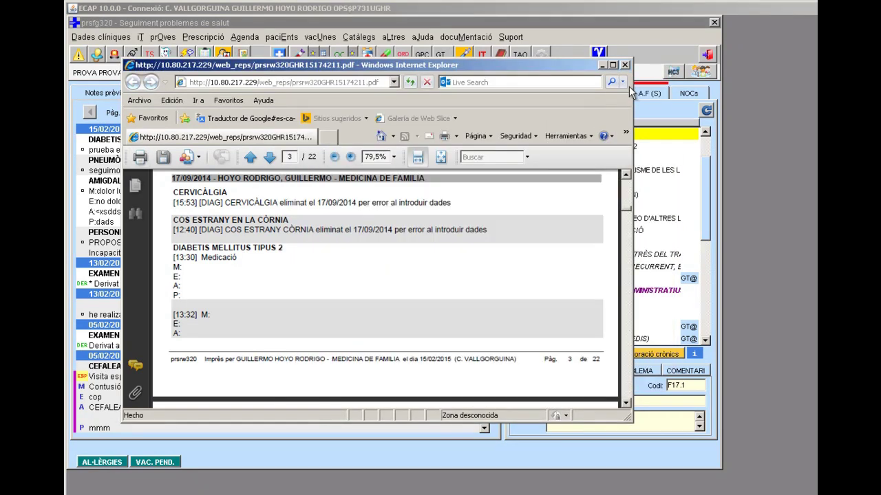
pyautogui.click(625, 65)
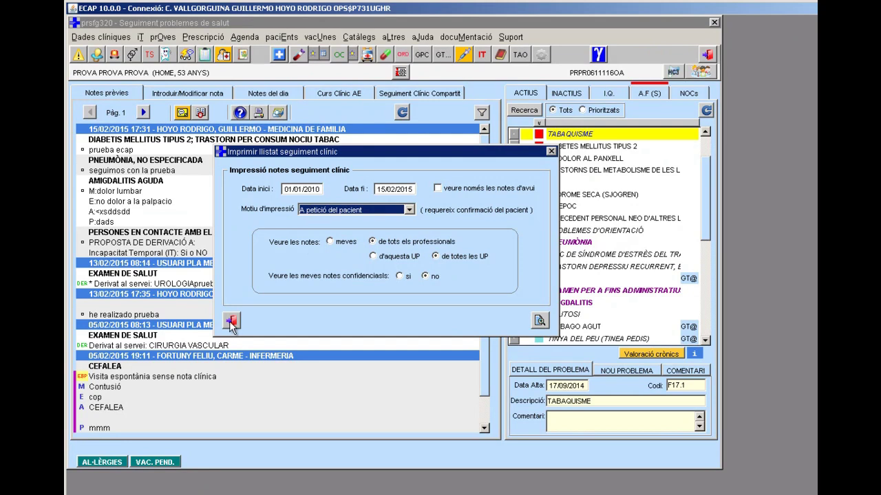
pyautogui.click(231, 322)
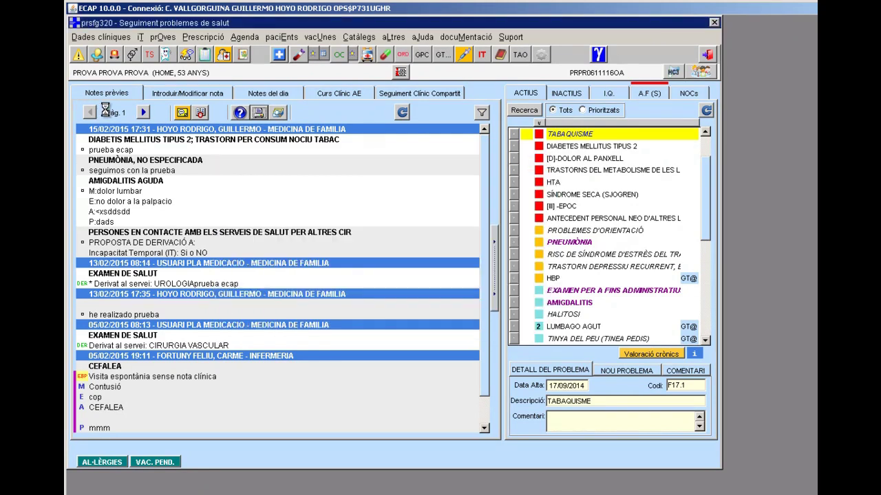
# - Open the deleted and modified notes and request the visit information for the deleted note of 19/12/2014
pyautogui.click(278, 113)
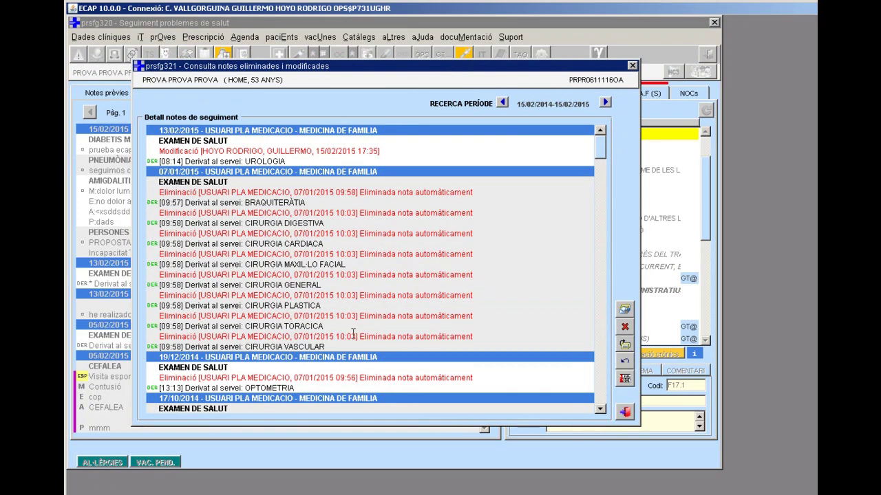
pyautogui.scroll(-2, 353, 333)
pyautogui.scroll(-2, 523, 313)
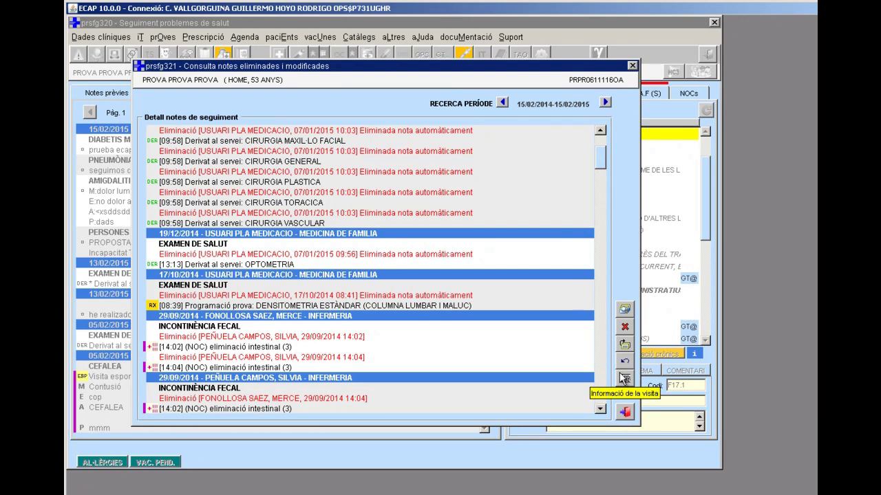
pyautogui.click(431, 253)
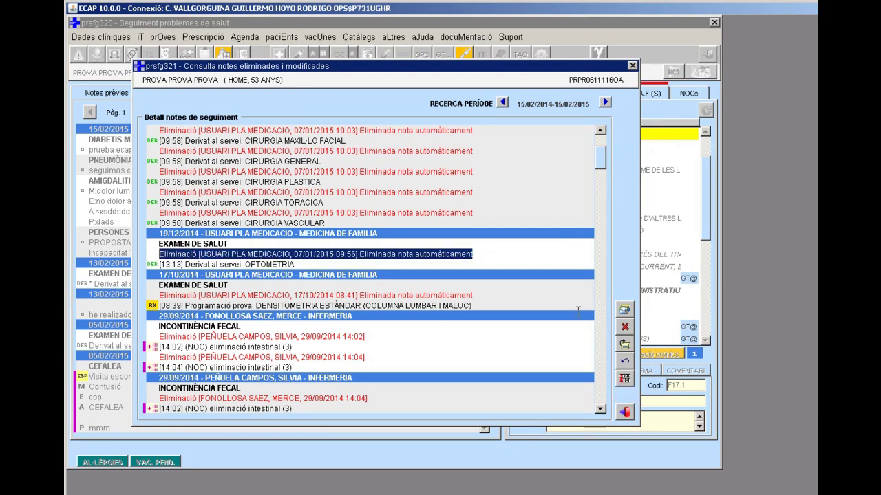
pyautogui.click(626, 379)
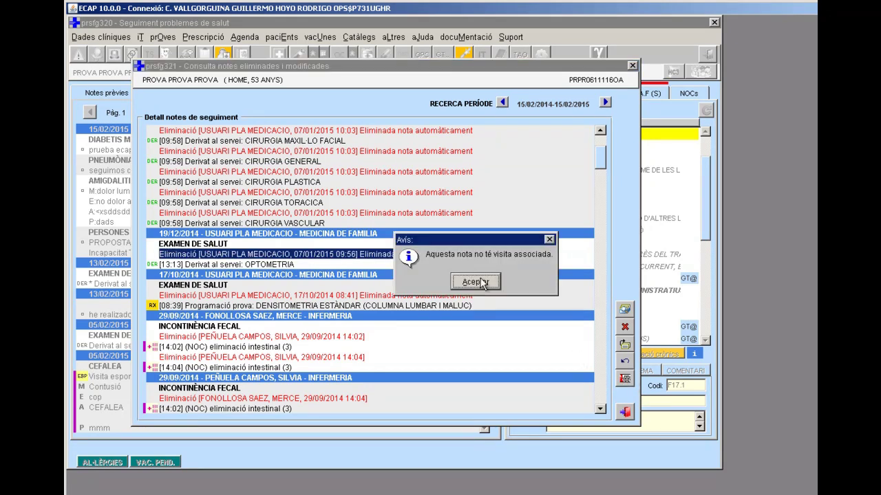
pyautogui.click(483, 281)
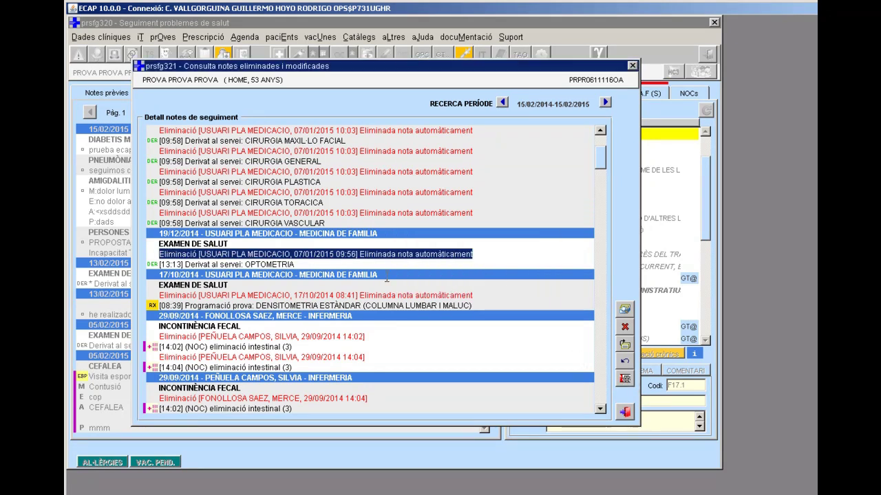
# - Finish reviewing the deleted and modified notes, and refresh the Notes prèvies list
pyautogui.scroll(-1, 388, 275)
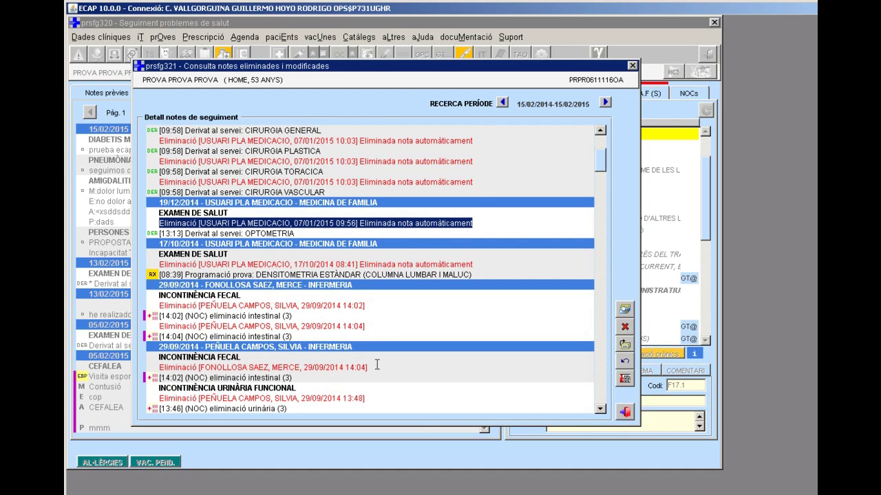
pyautogui.scroll(2, 526, 148)
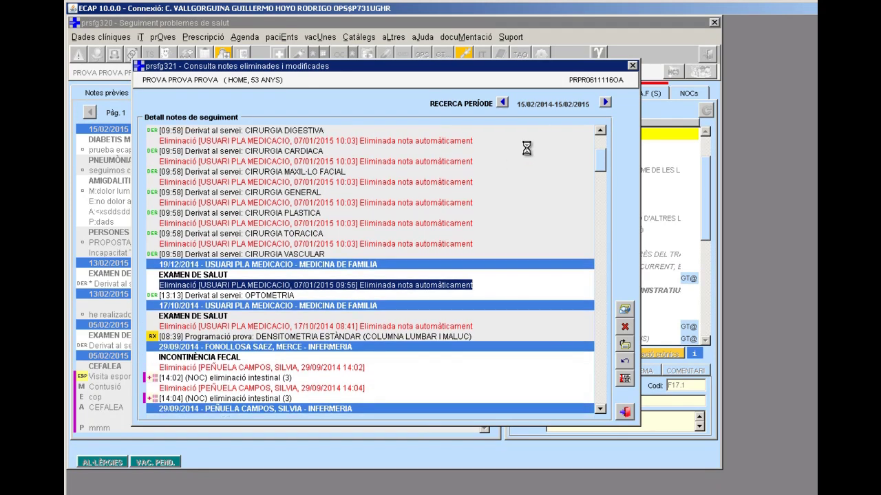
pyautogui.scroll(1, 526, 148)
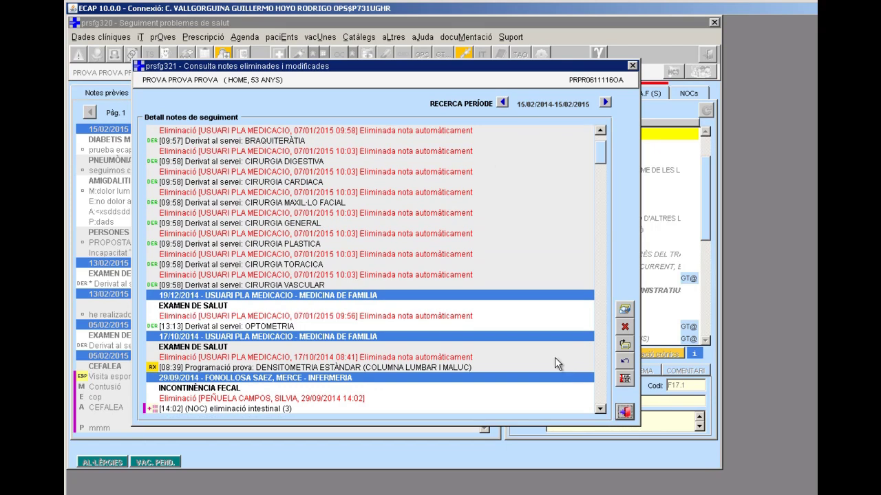
pyautogui.click(624, 412)
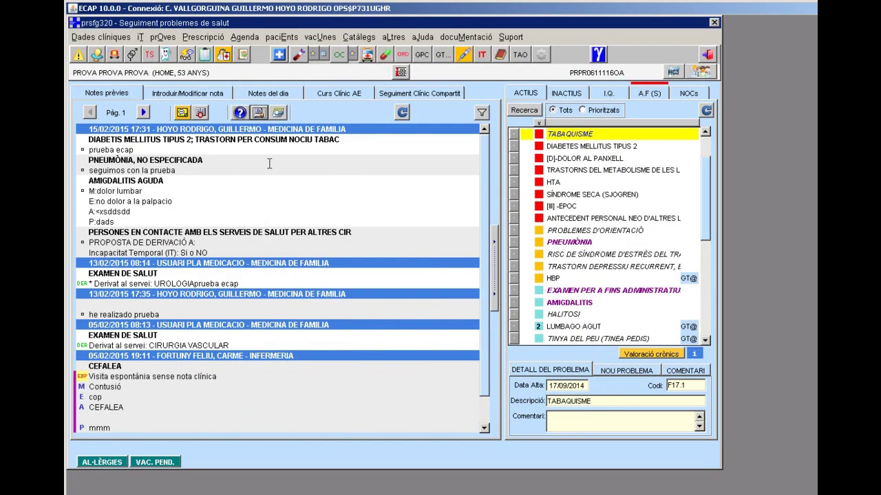
pyautogui.click(400, 115)
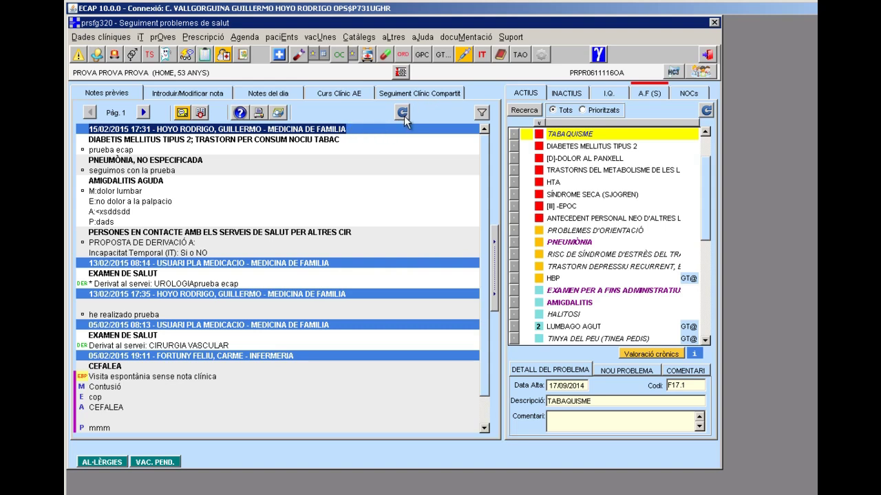
# - Try to set the preferences to No veure botons and Expandida without saving them as default, and reopen the patient's follow-up screen
pyautogui.click(479, 114)
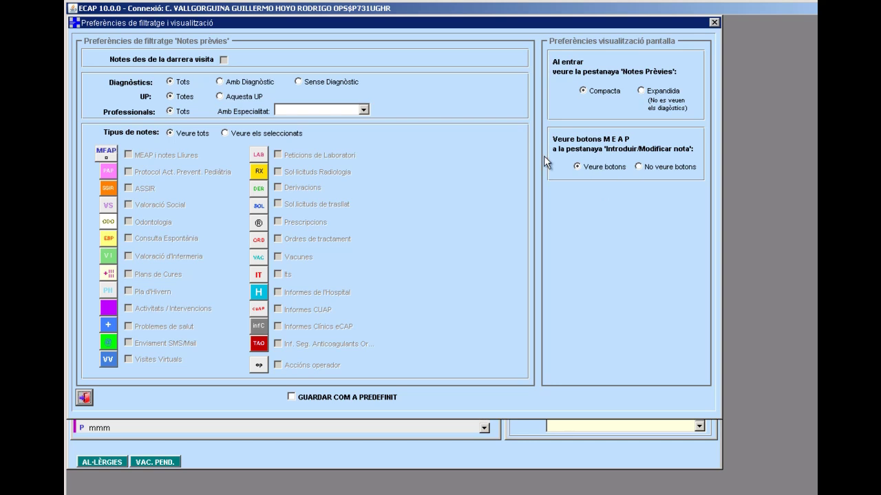
pyautogui.click(639, 166)
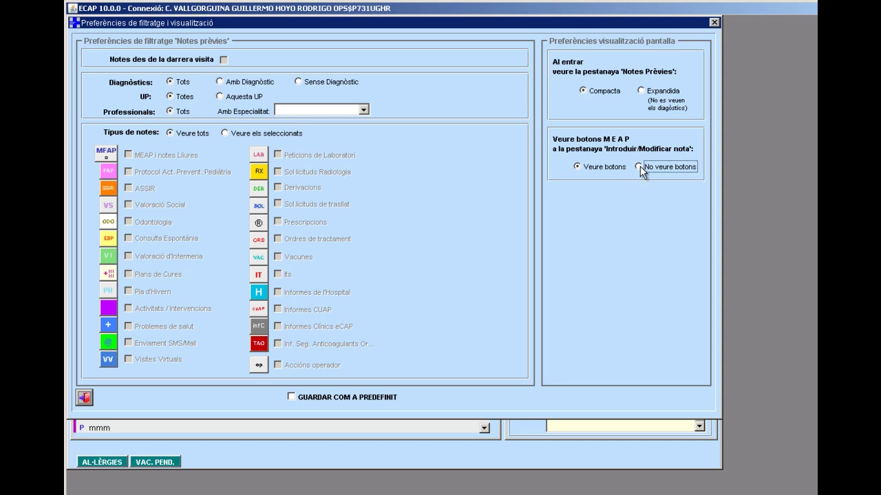
pyautogui.click(640, 91)
pyautogui.click(83, 397)
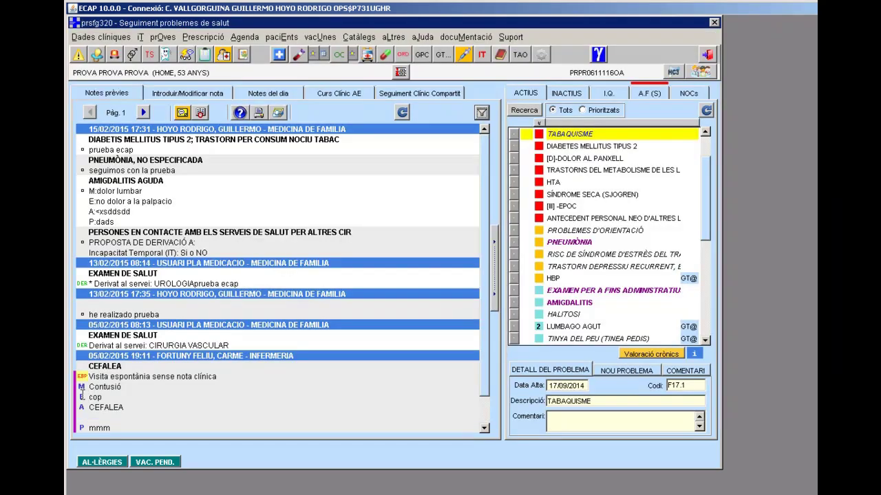
pyautogui.click(403, 115)
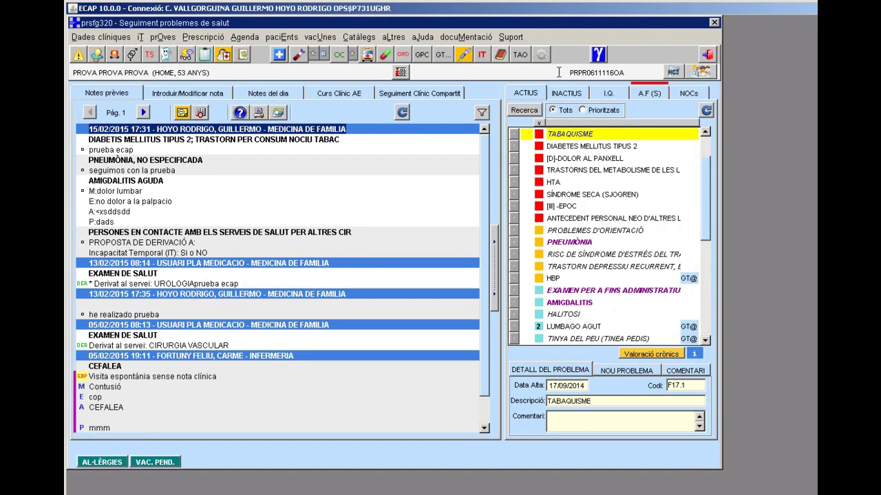
pyautogui.click(709, 55)
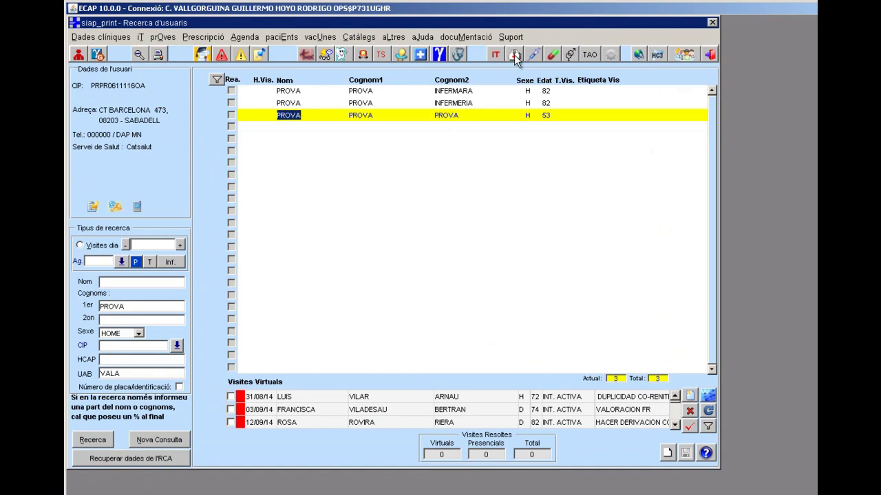
pyautogui.click(459, 55)
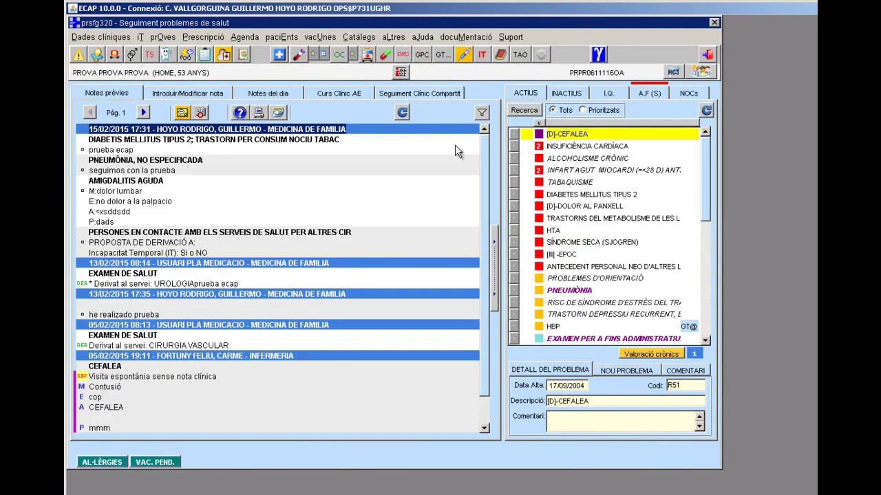
# - Save No veure botons and Expandida as the default display preferences, refresh the notes, and reopen the patient's follow-up screen
pyautogui.click(481, 112)
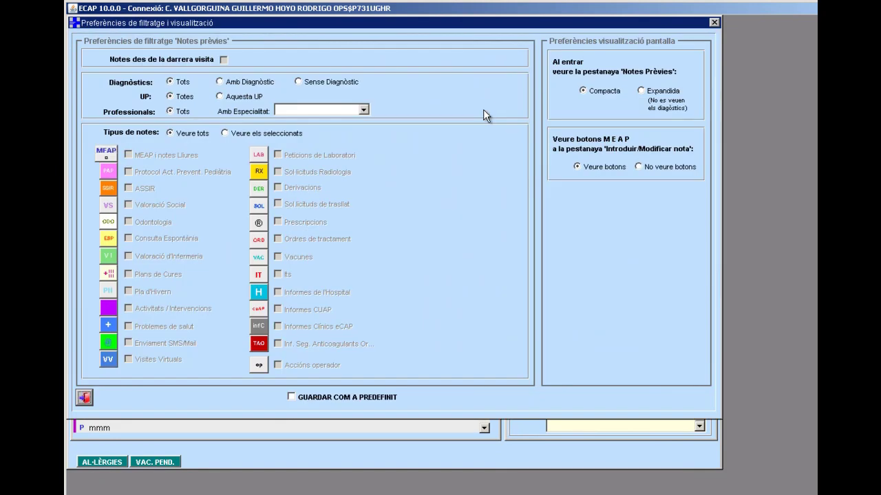
pyautogui.click(679, 168)
pyautogui.click(643, 91)
pyautogui.click(330, 399)
pyautogui.click(84, 398)
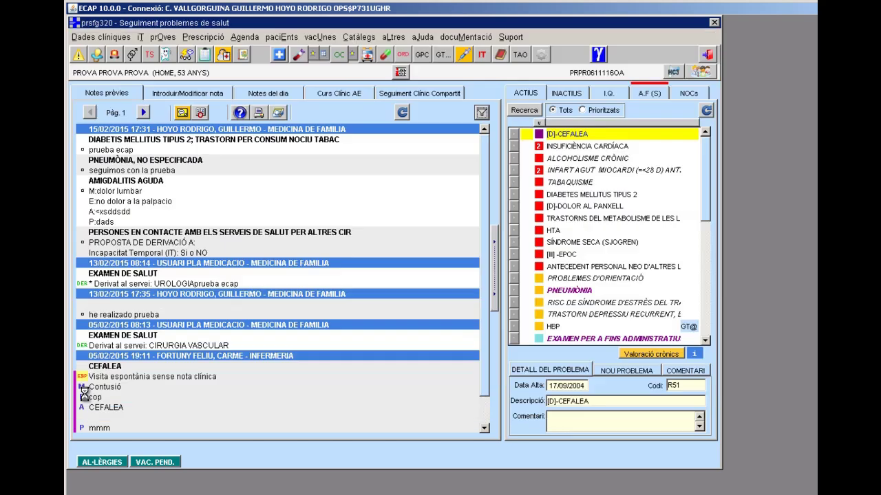
pyautogui.click(402, 114)
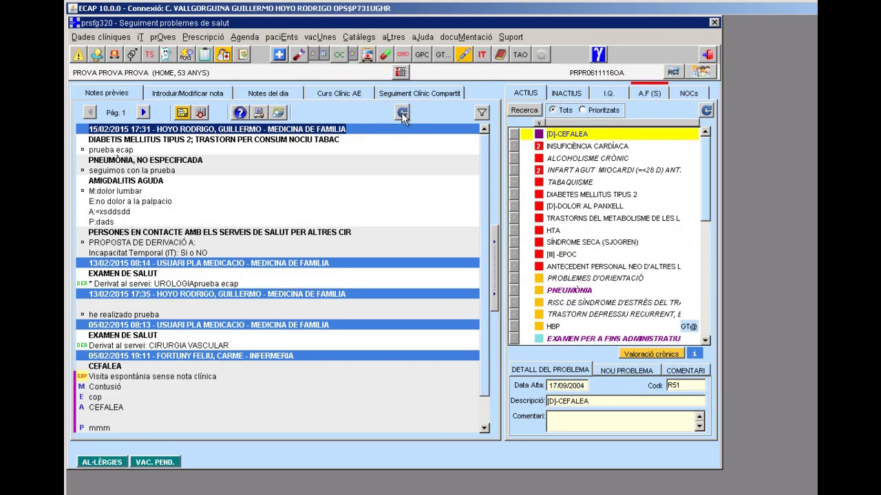
pyautogui.click(708, 54)
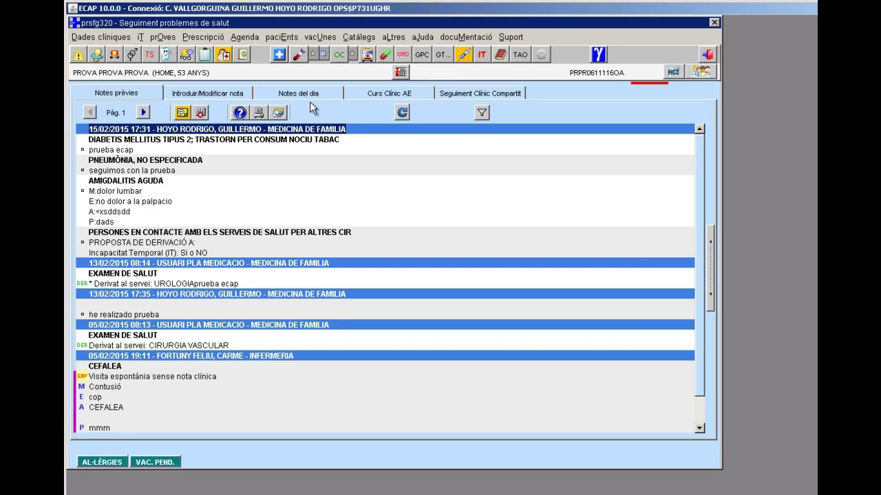
# - Set the Notes Prèvies entry view to Compacta and save it as the default preference
pyautogui.click(481, 113)
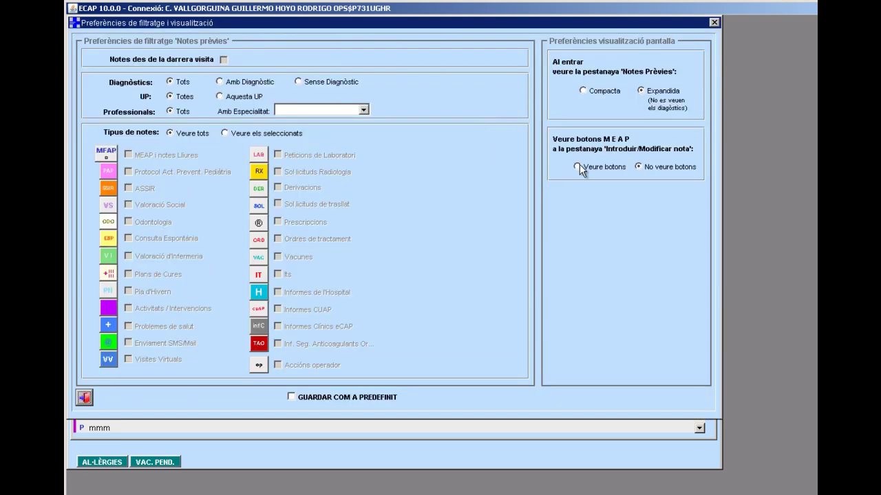
pyautogui.click(592, 95)
pyautogui.click(291, 396)
pyautogui.click(86, 397)
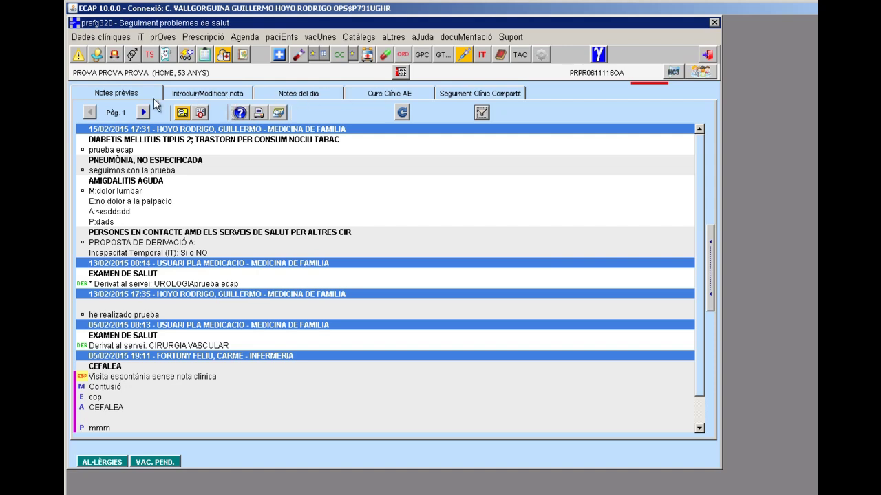
# - Set the M E A P preference to Veure botons with saving as default kept on, and reopen the patient's follow-up screen
pyautogui.click(481, 114)
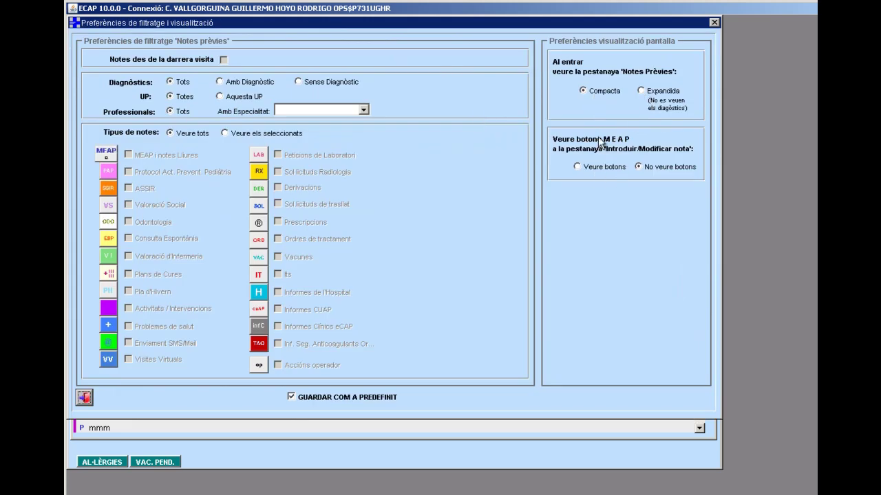
pyautogui.click(578, 167)
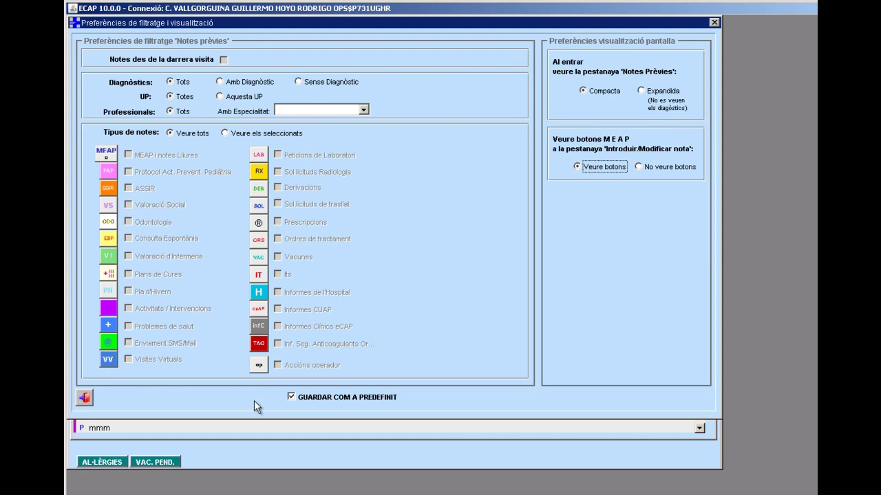
pyautogui.click(86, 398)
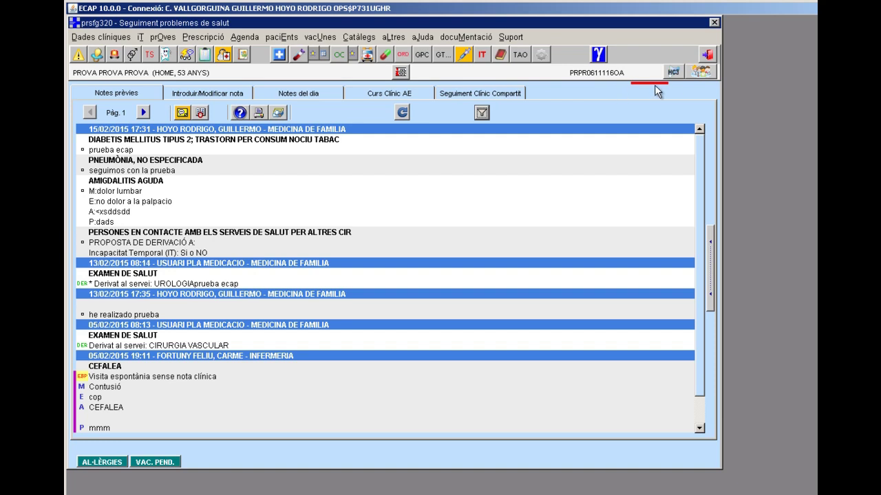
pyautogui.click(707, 54)
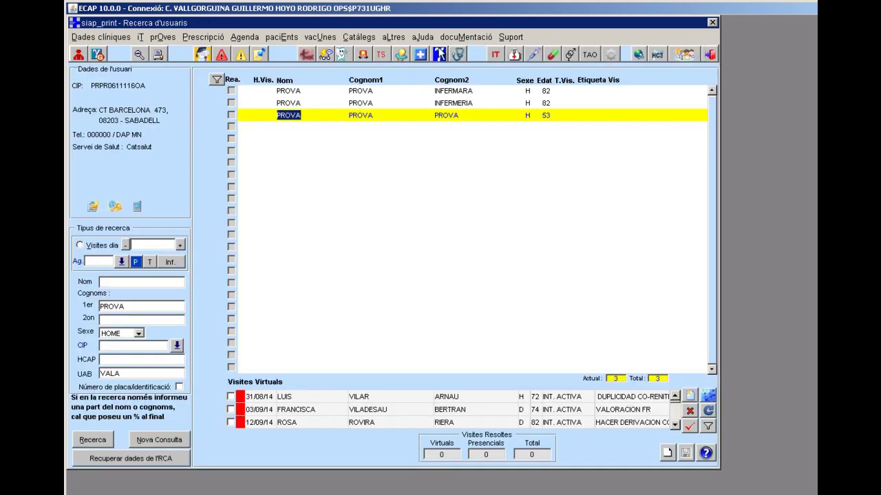
pyautogui.click(457, 54)
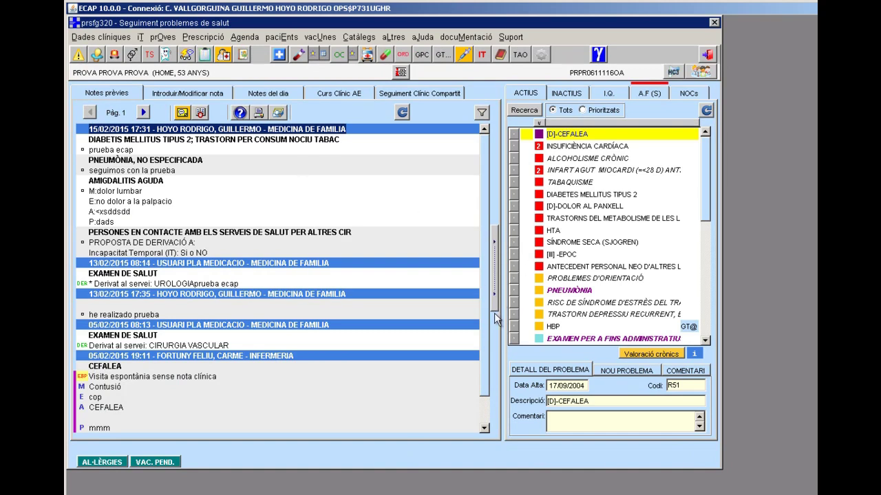
# - Collapse and restore the health problems area, and view the inactive problems before returning to the active ones
pyautogui.click(492, 239)
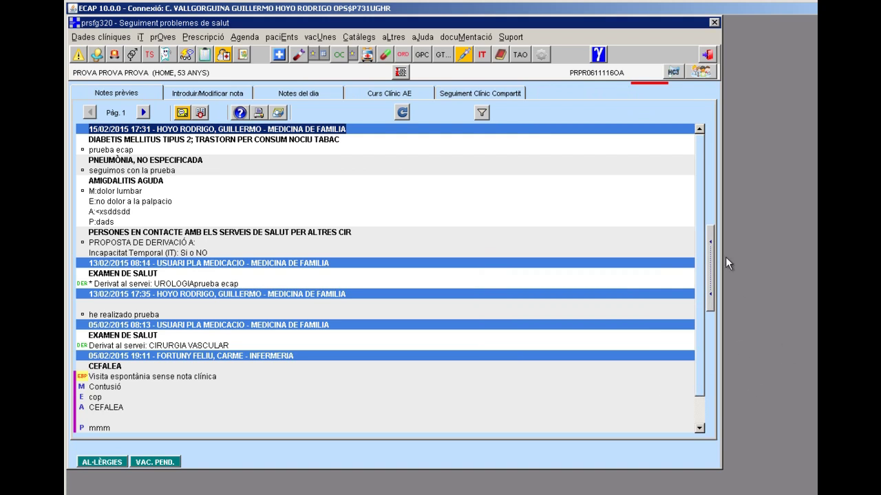
pyautogui.click(710, 242)
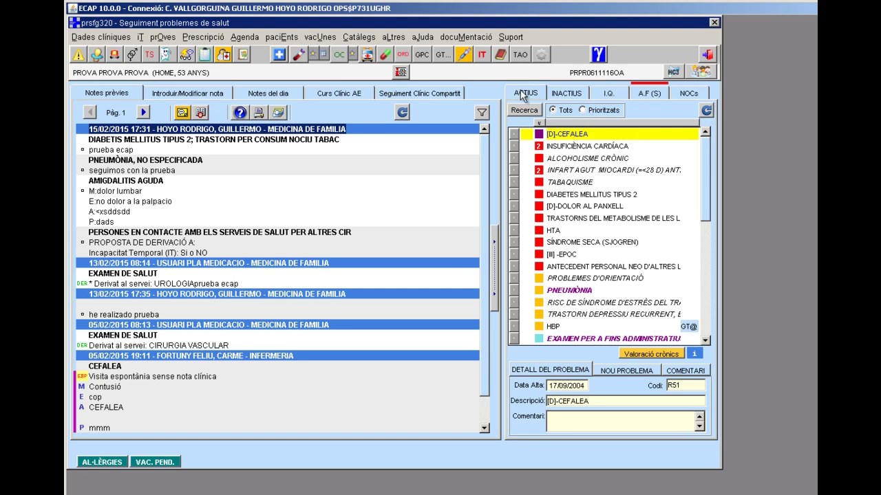
pyautogui.click(565, 93)
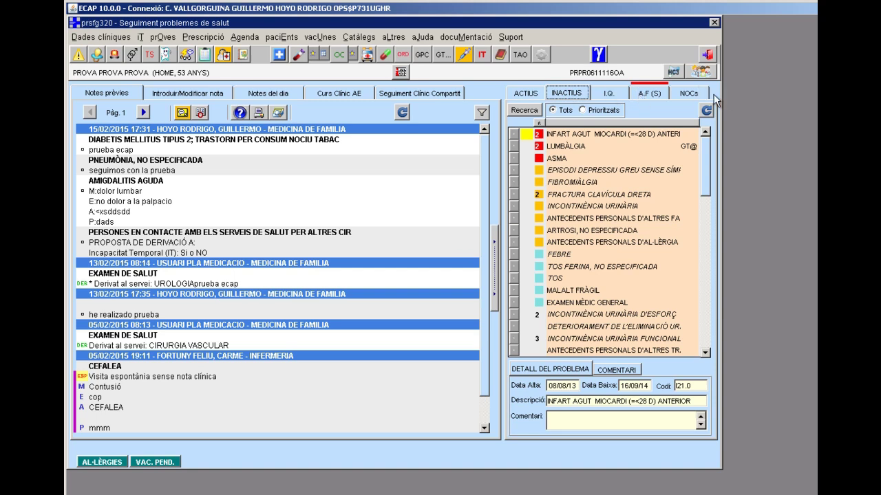
pyautogui.click(535, 96)
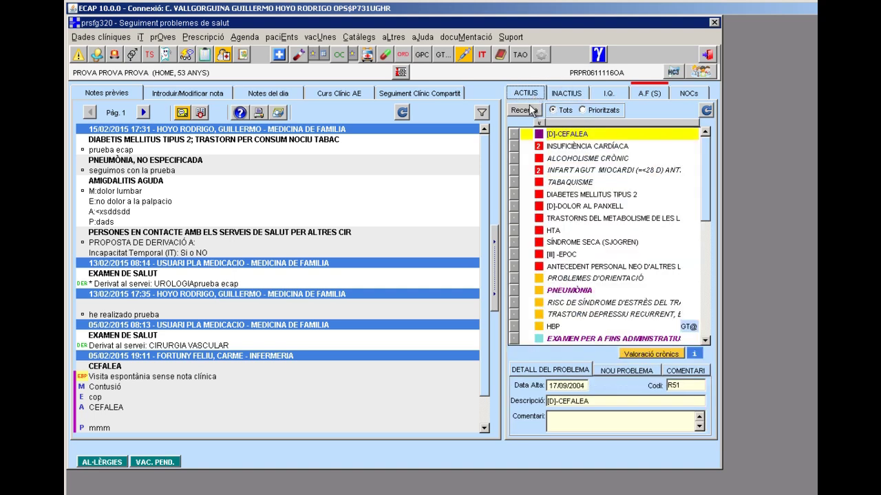
# - Search the previous notes linked to the active problem Insuficiència cardíaca, and cancel that filter
pyautogui.click(514, 146)
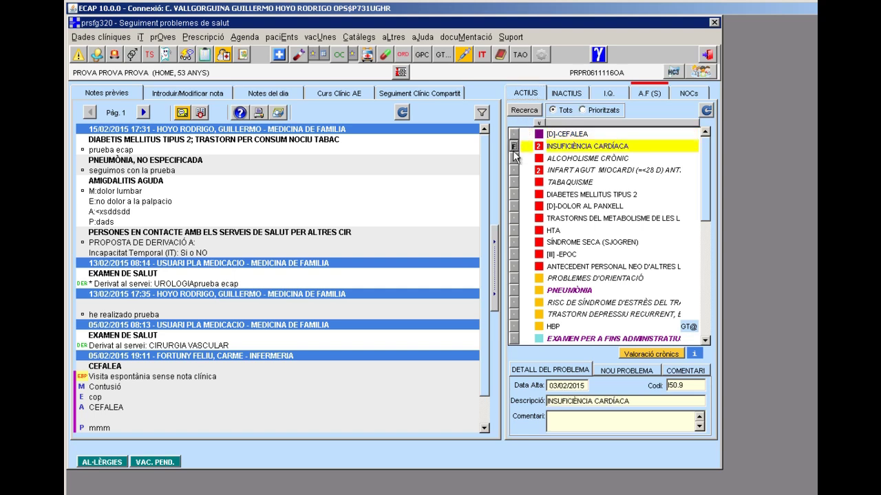
pyautogui.click(527, 110)
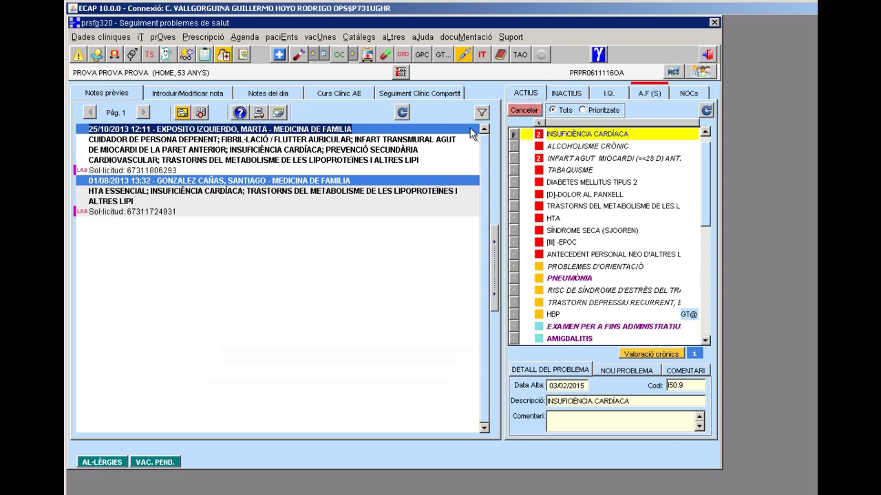
pyautogui.click(520, 108)
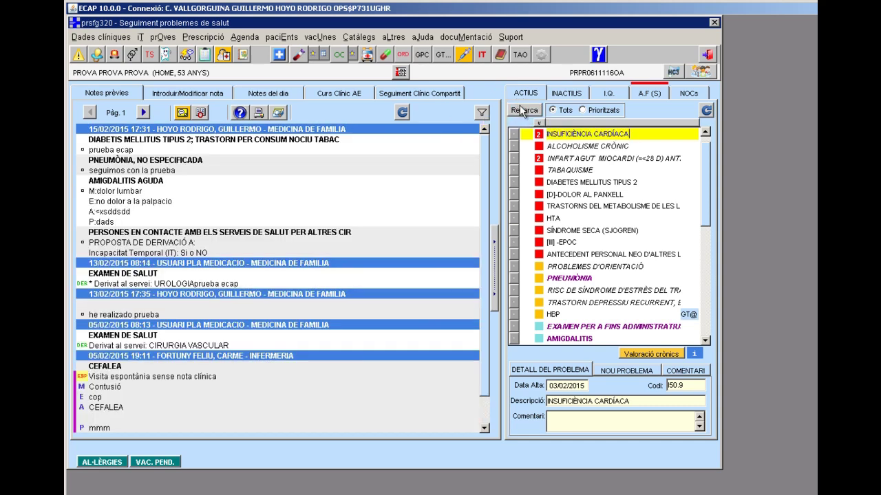
# - Switch the active problems to Prioritzats, look through the list, and return it to Tots
pyautogui.click(586, 111)
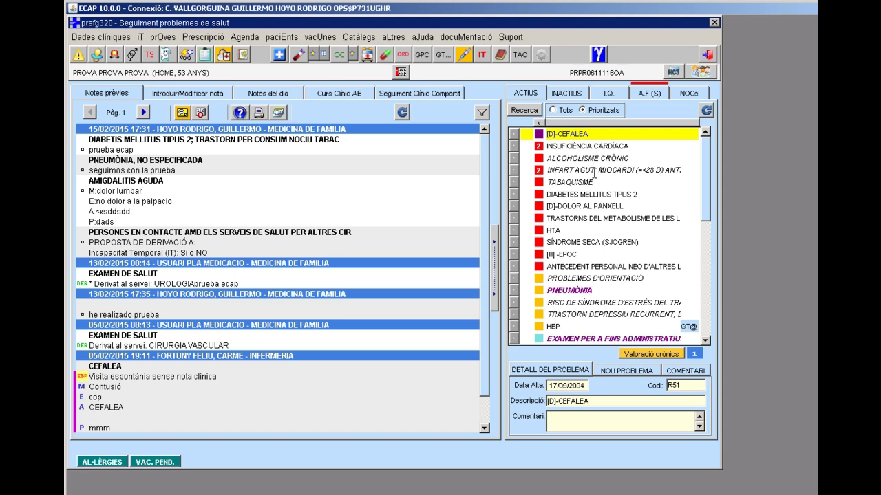
pyautogui.scroll(-2, 591, 172)
pyautogui.moveTo(704, 222); pyautogui.dragTo(708, 282)
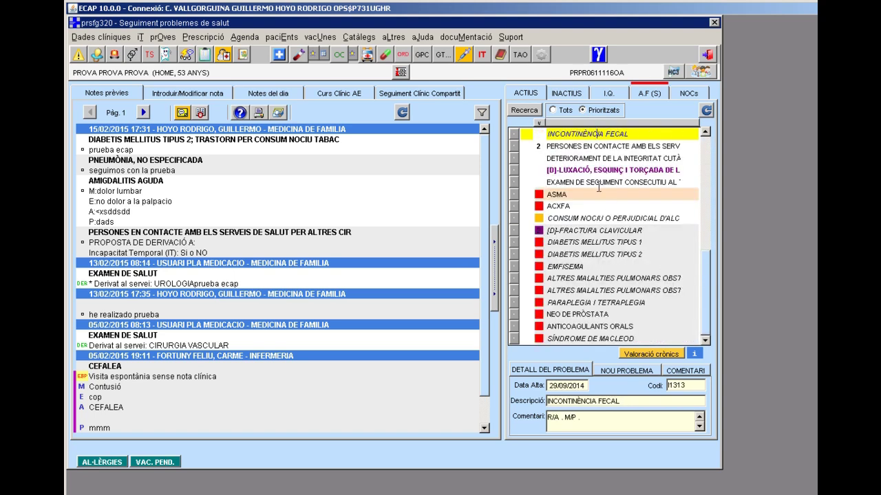
pyautogui.scroll(4, 591, 194)
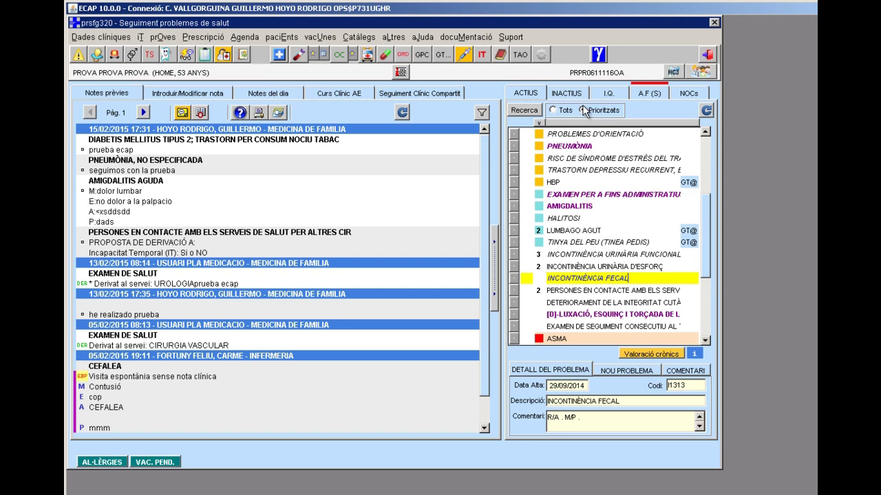
pyautogui.scroll(-4, 611, 176)
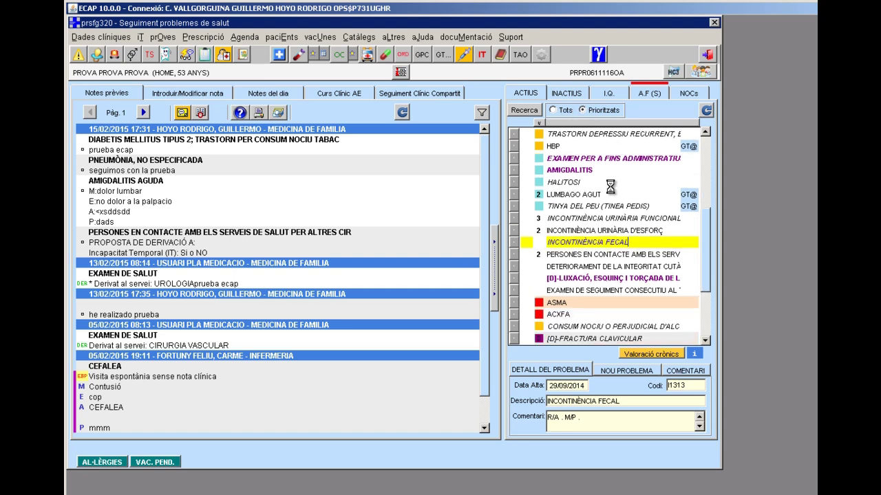
pyautogui.click(601, 194)
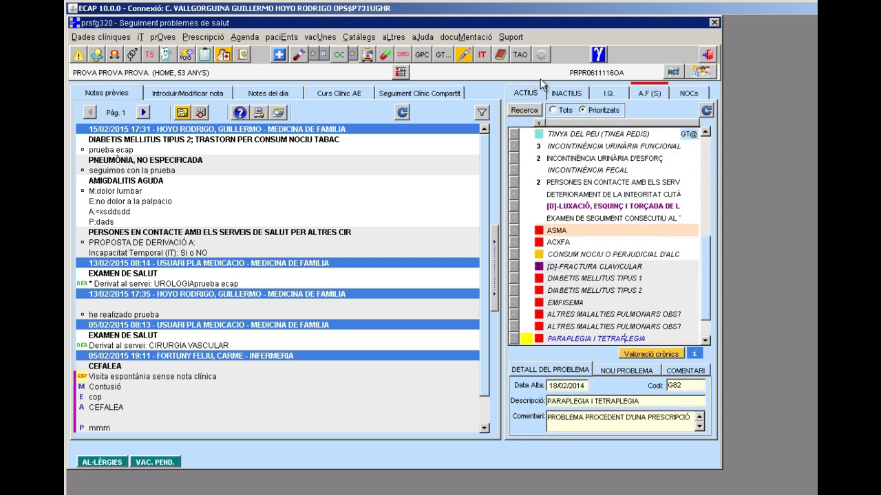
pyautogui.click(561, 110)
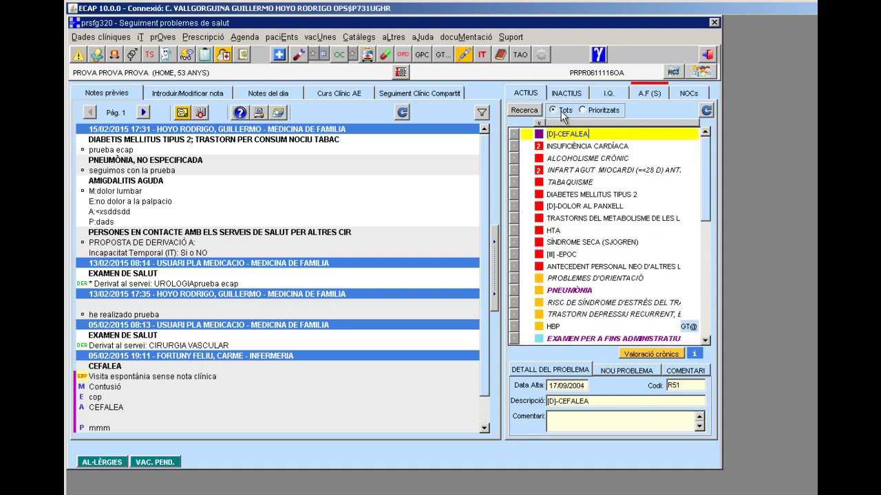
# - Look through the full list of active problems down to the lower entries and back to the first one
pyautogui.click(583, 169)
pyautogui.click(583, 169)
pyautogui.press('Down')
pyautogui.press('Down')
pyautogui.press('Down')
pyautogui.press('Down')
pyautogui.press('Down')
pyautogui.press('Down')
pyautogui.press('Down')
pyautogui.press('Down')
pyautogui.press('Down')
pyautogui.press('Down')
pyautogui.press('Down')
pyautogui.press('Down')
pyautogui.press('Down')
pyautogui.press('Down')
pyautogui.press('Down')
pyautogui.press('Down')
pyautogui.press('Down')
pyautogui.press('Down')
pyautogui.press('Down')
pyautogui.press('Down')
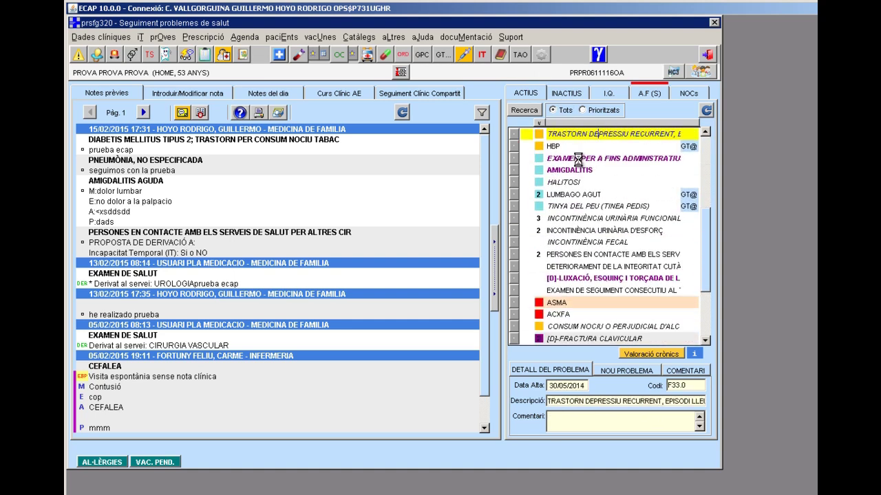
pyautogui.press('Up')
pyautogui.press('Up')
pyautogui.press('Up')
pyautogui.press('Up')
pyautogui.press('Up')
pyautogui.press('Up')
pyautogui.press('Up')
pyautogui.press('Up')
pyautogui.press('Up')
pyautogui.press('Up')
pyautogui.press('Up')
pyautogui.press('Up')
pyautogui.press('Up')
pyautogui.press('Up')
pyautogui.press('Up')
pyautogui.press('Up')
pyautogui.press('Up')
pyautogui.press('Up')
pyautogui.press('Up')
pyautogui.press('Up')
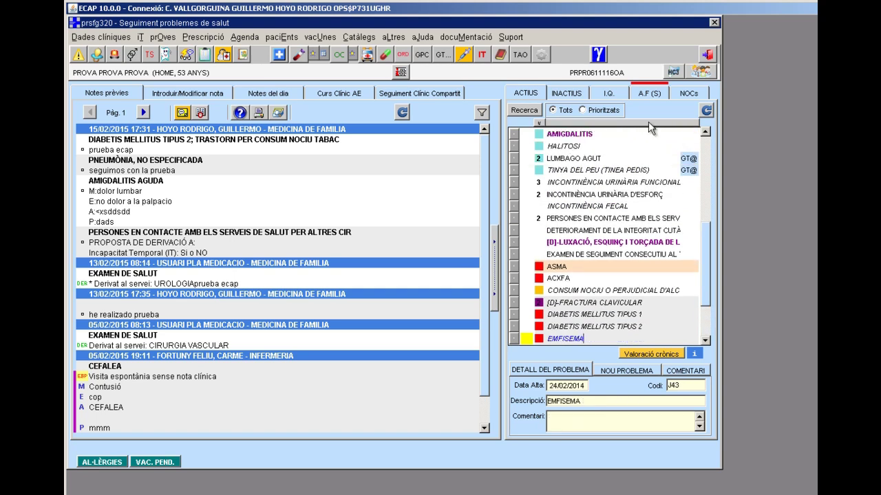
pyautogui.press('Up')
pyautogui.press('Up')
pyautogui.press('Up')
pyautogui.press('Up')
pyautogui.press('Up')
pyautogui.press('Up')
pyautogui.press('Up')
pyautogui.press('Up')
pyautogui.press('Up')
pyautogui.press('Up')
pyautogui.press('Up')
pyautogui.press('Up')
pyautogui.press('Up')
pyautogui.press('Up')
pyautogui.press('Up')
pyautogui.press('Up')
pyautogui.press('Up')
pyautogui.press('Up')
pyautogui.press('Up')
pyautogui.press('Up')
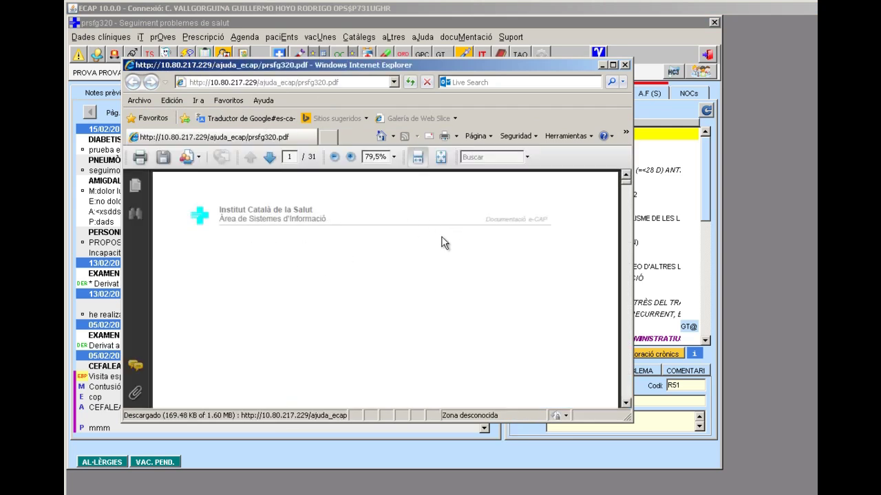
# - Read the follow-up screen's help document prsfg320.pdf up to the episode filters on page 3, with its window maximized
pyautogui.scroll(-3, 364, 247)
pyautogui.scroll(-5, 362, 248)
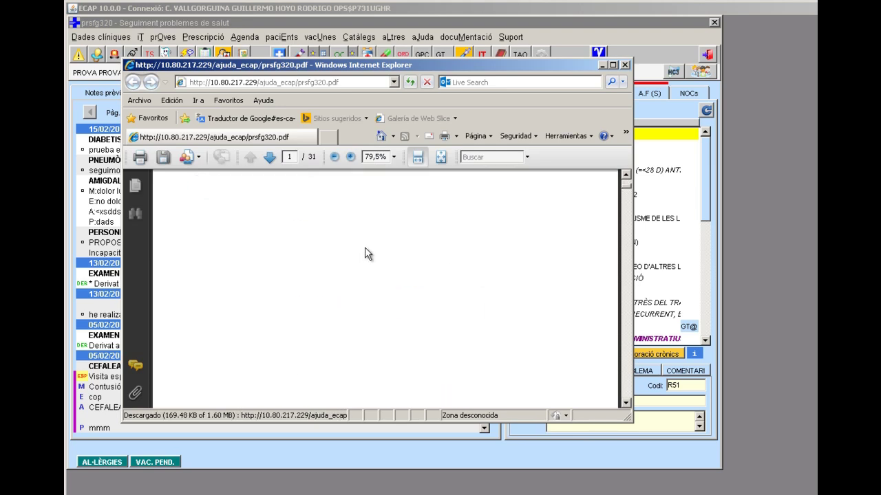
pyautogui.scroll(-6, 365, 247)
pyautogui.scroll(-8, 365, 243)
pyautogui.scroll(-8, 365, 245)
pyautogui.scroll(-5, 370, 237)
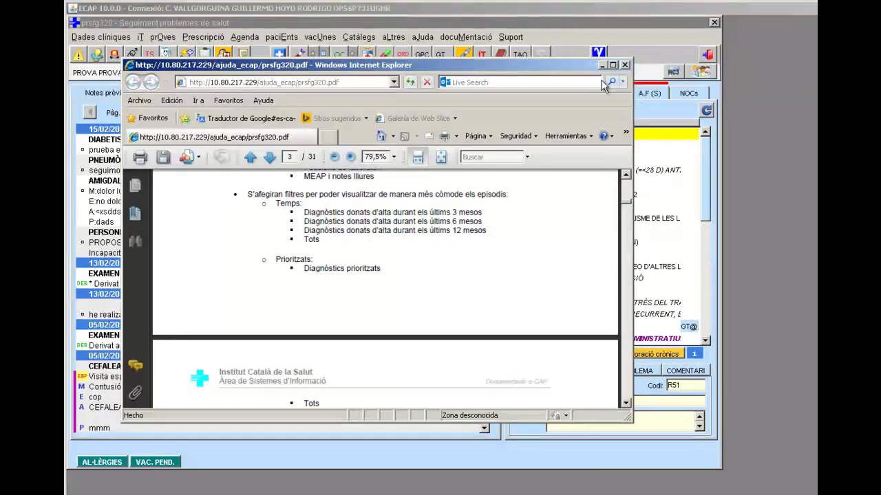
pyautogui.click(613, 65)
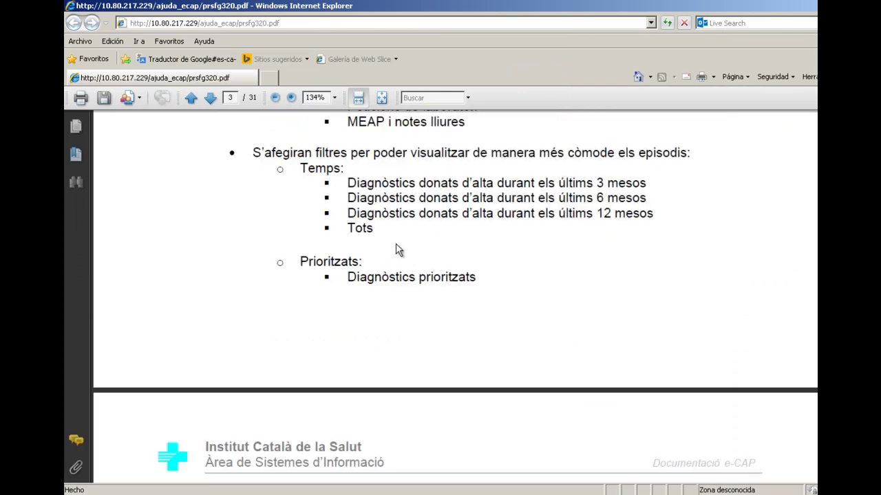
pyautogui.scroll(-3, 400, 244)
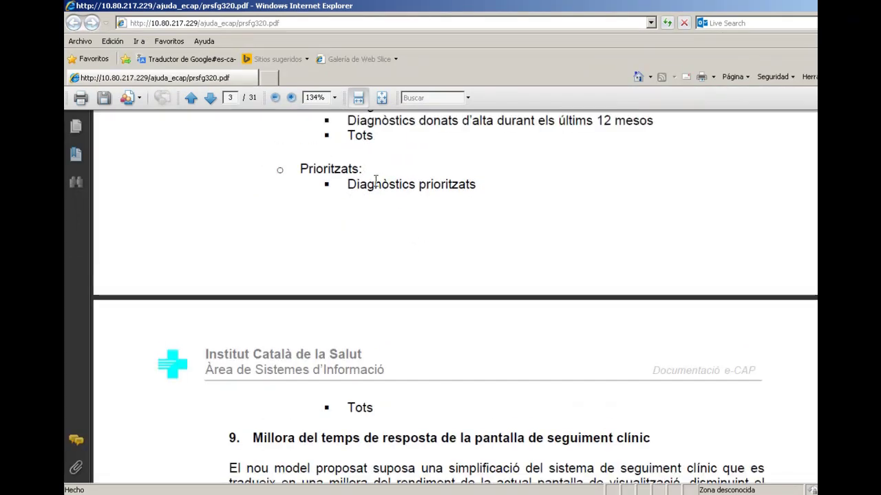